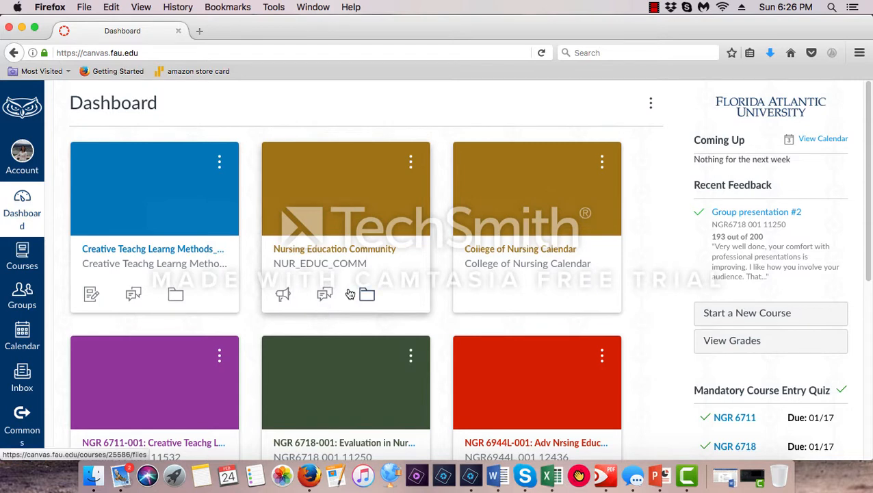
Create a public ePortfolio named "Example portfolio" from the account's ePortfolios page
left_click(21, 163)
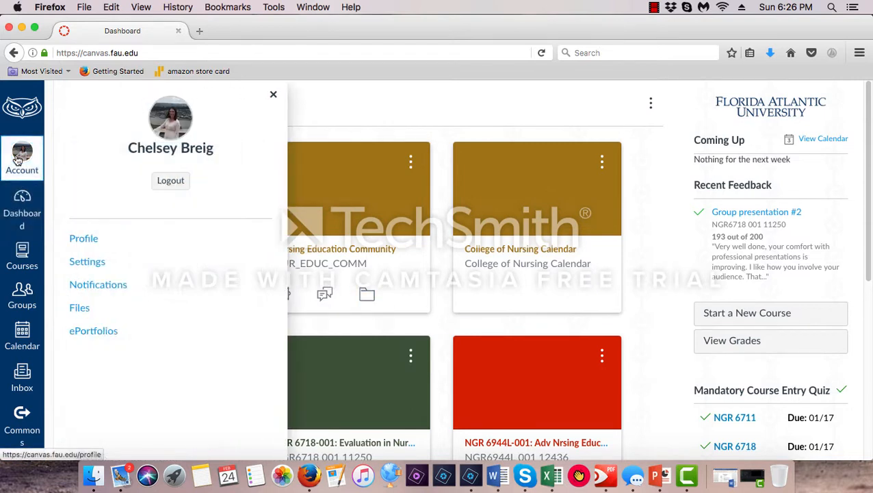
left_click(102, 332)
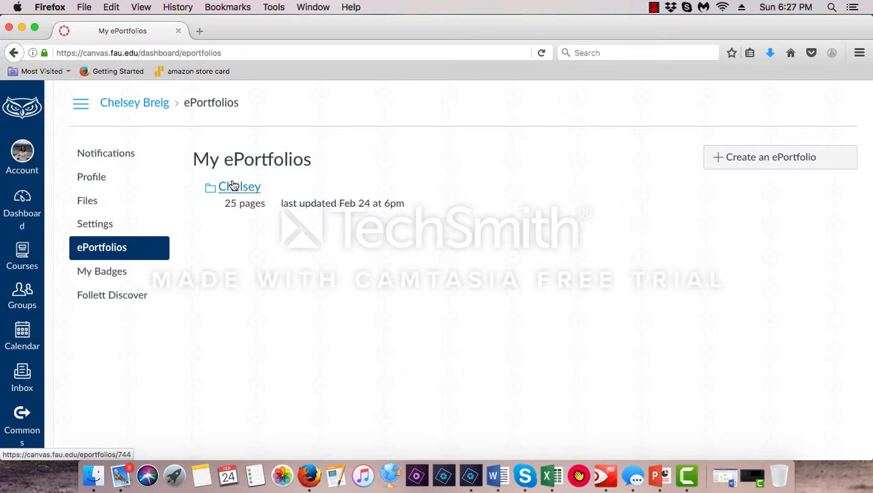
left_click(791, 159)
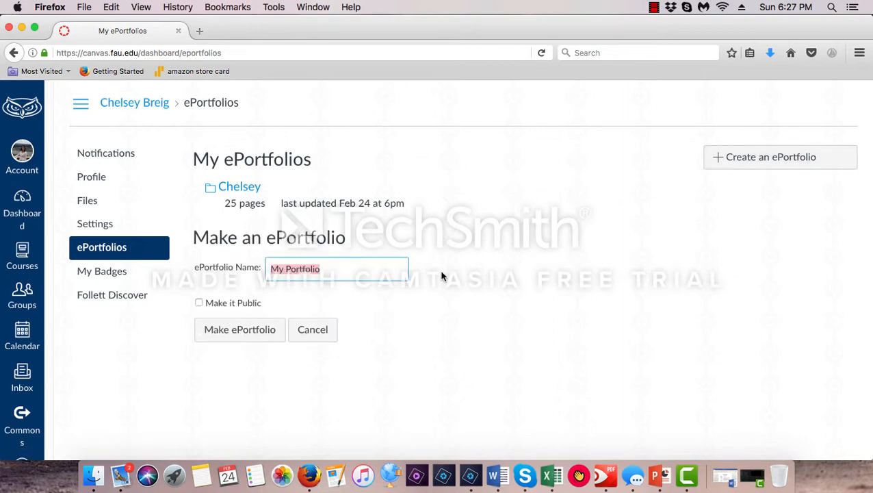
type("EX")
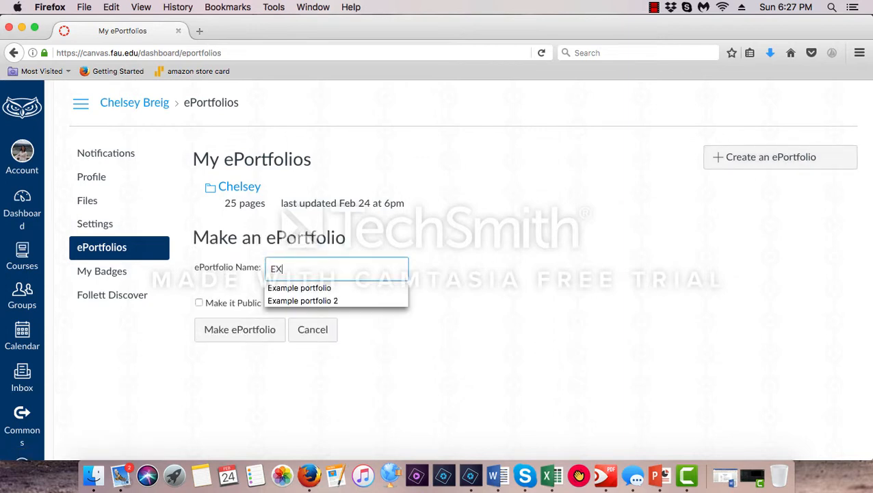
key("Down")
key("Return")
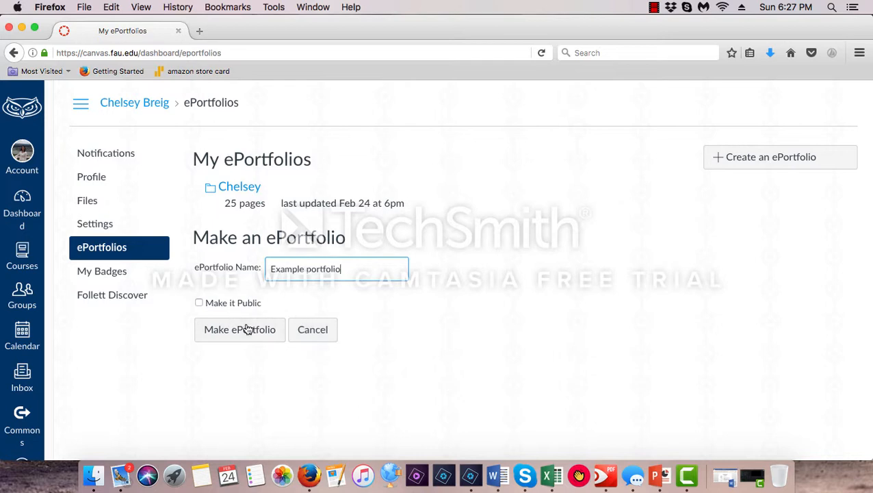
left_click(199, 303)
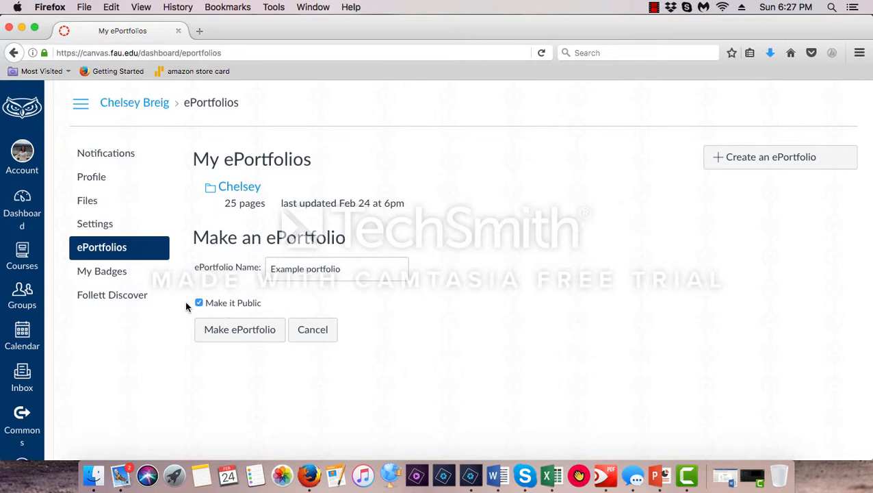
left_click(238, 332)
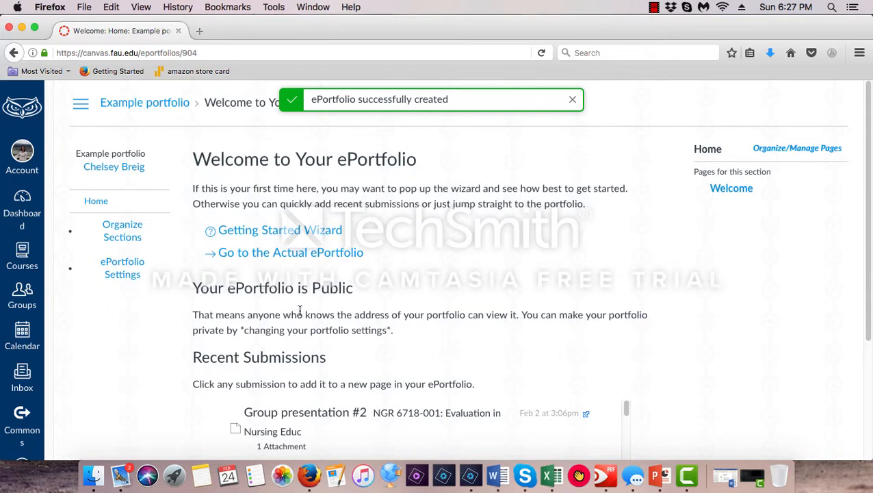
Review the new portfolio's recent submissions and its name and visibility settings, keeping the settings as they are
scroll(469, 312, "down", 5)
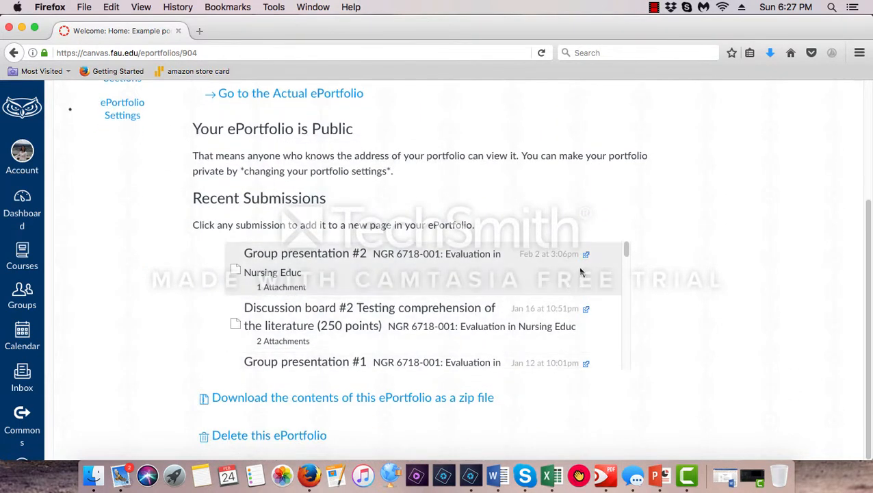
mouse_move(625, 247)
left_mouse_down()
mouse_move(625, 261)
mouse_move(628, 248)
left_mouse_up()
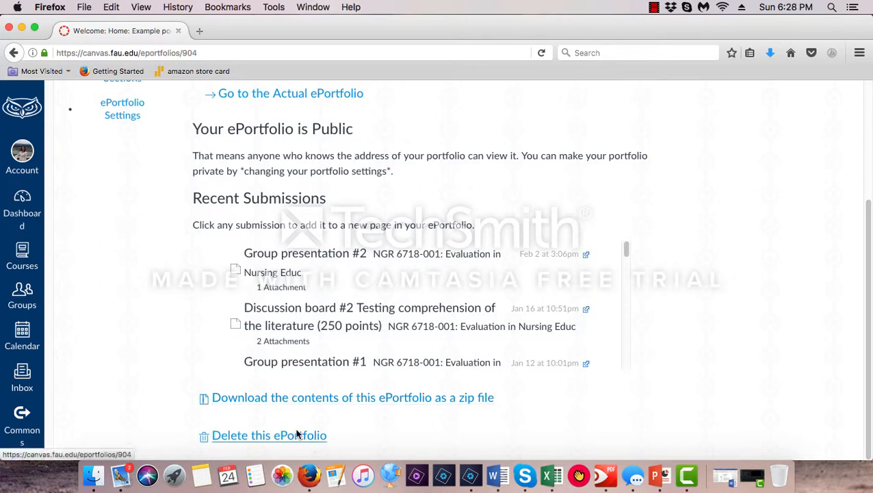
scroll(430, 360, "up", 4)
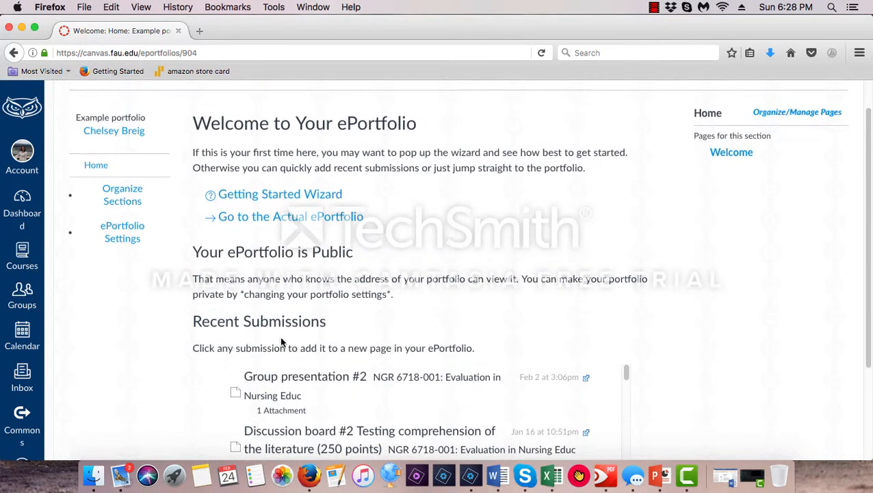
left_click(123, 233)
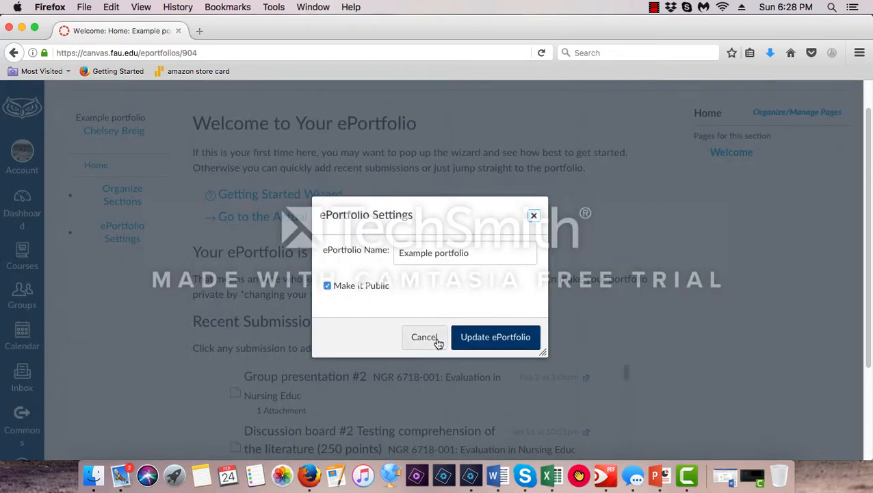
left_click(495, 339)
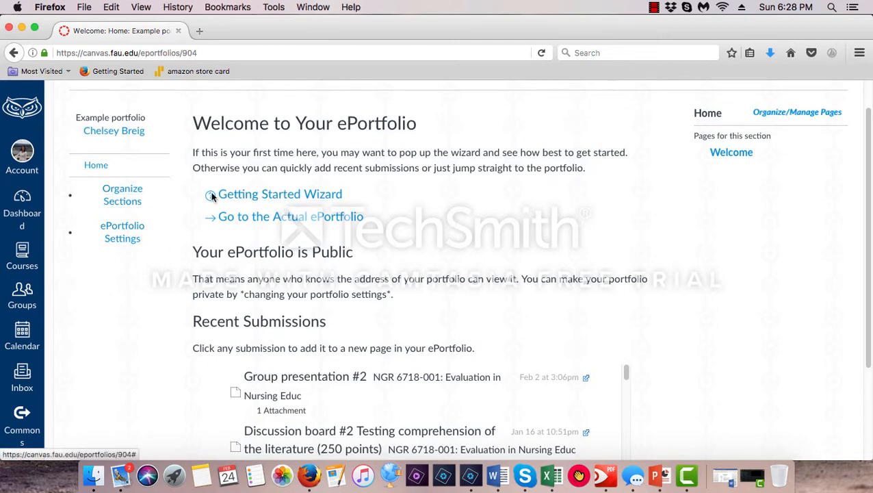
Start organizing the portfolio's sections and rename the Home section as CV
left_click(132, 198)
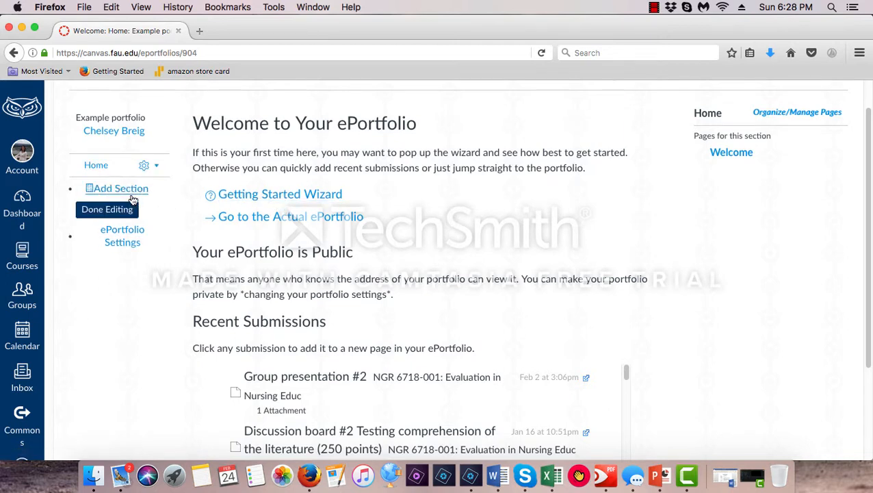
left_click(99, 166)
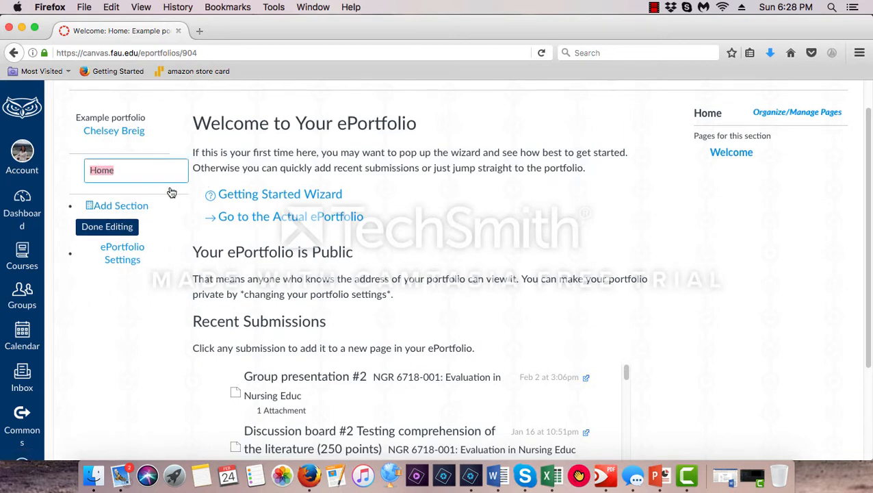
type("cv")
key("Return")
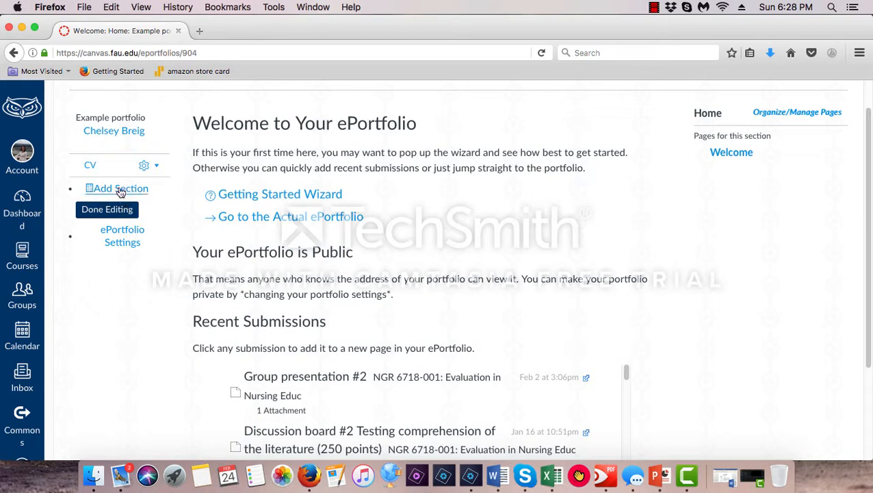
Add a portfolio section named Clinical Rotation
left_click(120, 189)
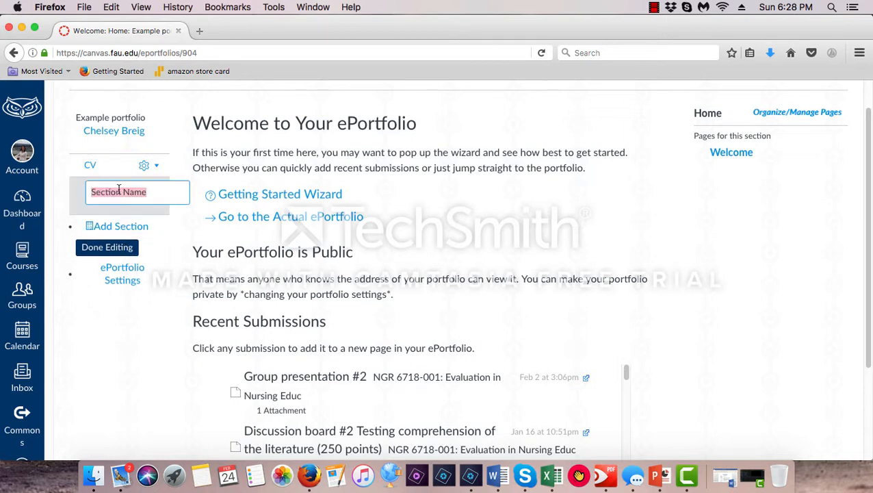
type("Cl")
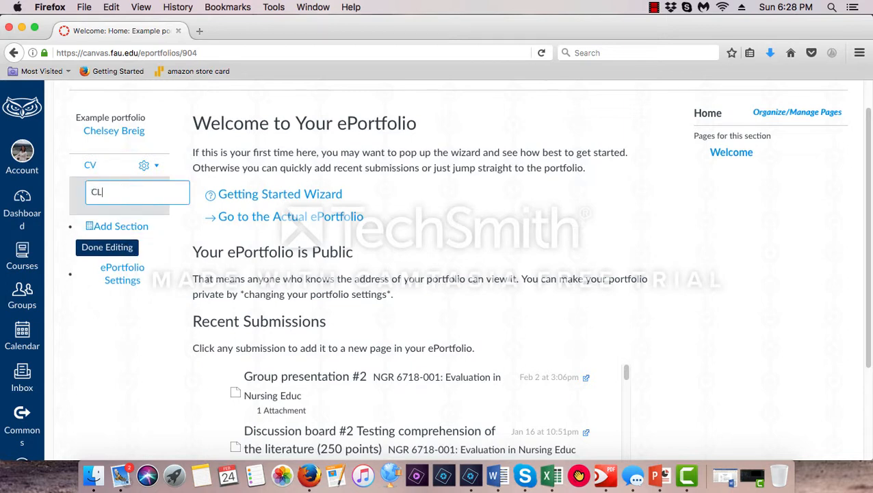
type("inical Rotation")
Add another portfolio section named Teaching Philosophy
left_click(87, 229)
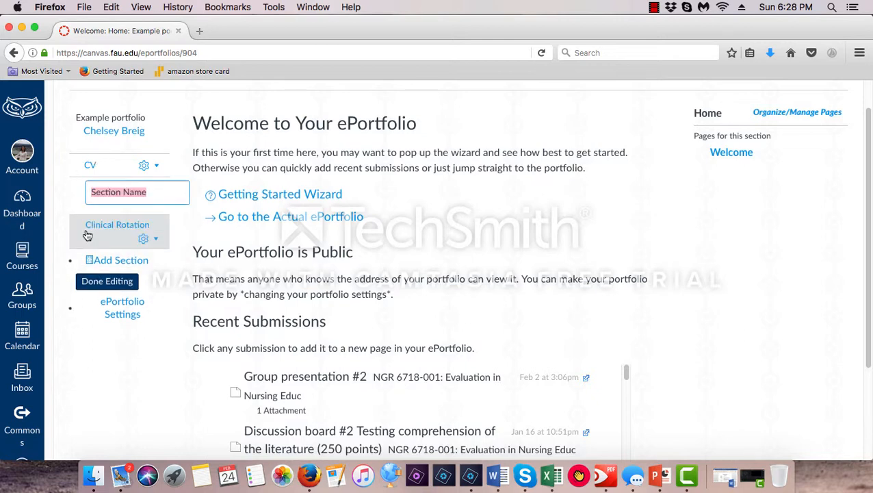
type("TEACH")
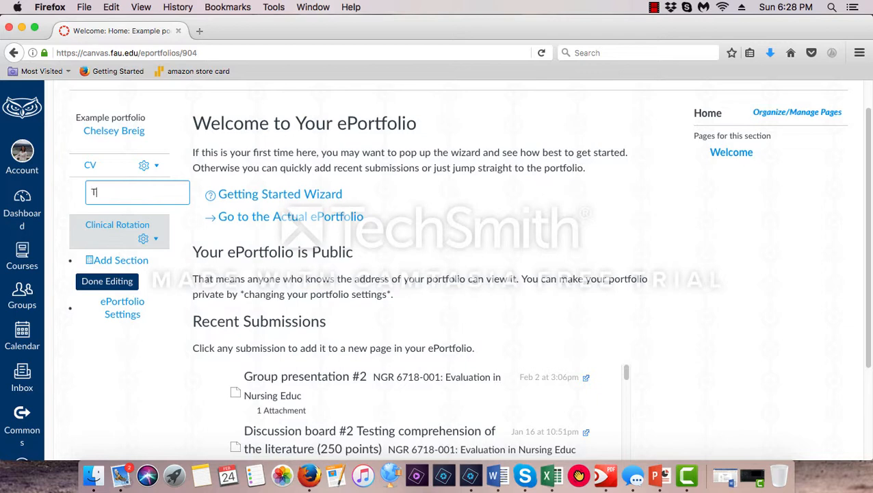
key("BackSpace")
key("BackSpace")
key("BackSpace")
key("BackSpace")
type("eaching Philosophy")
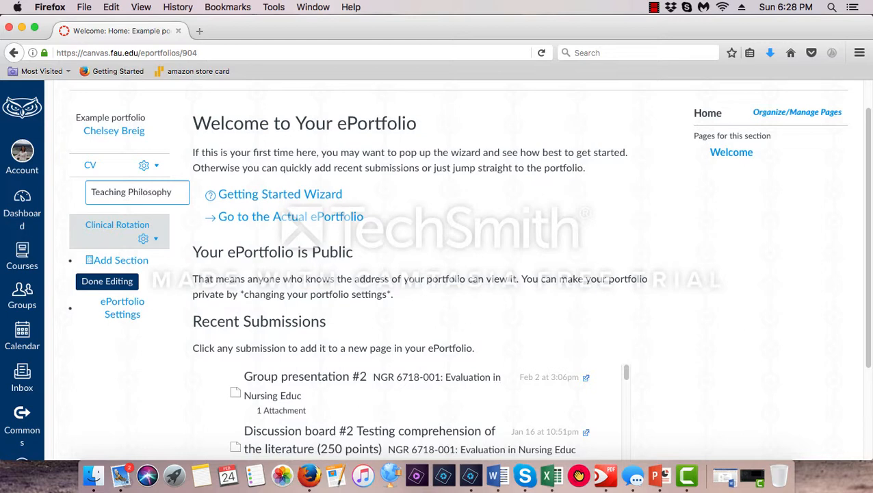
left_click(176, 237)
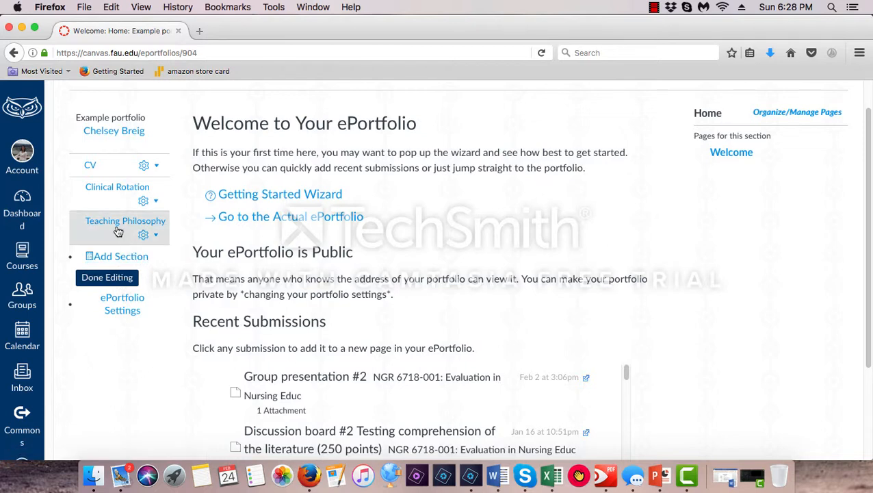
Move the Teaching Philosophy section between CV and Clinical Rotation, and finish organizing the sections
left_click_drag(119, 230, 106, 168)
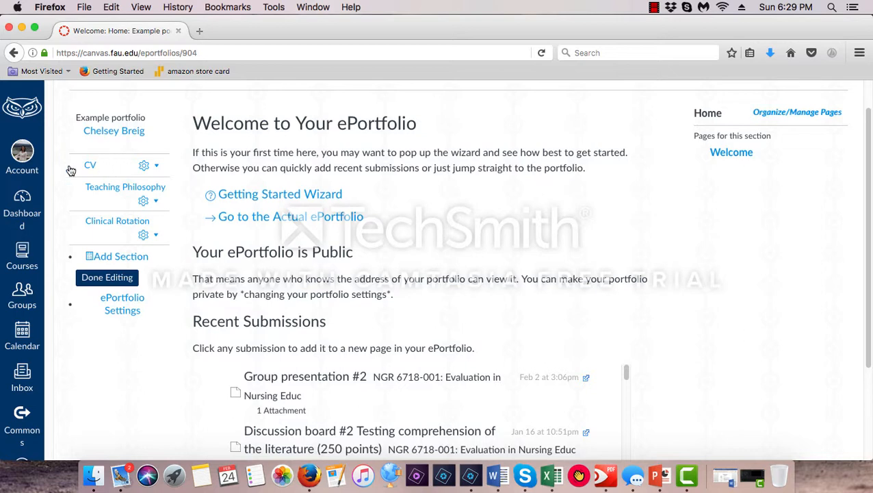
mouse_move(116, 203)
left_mouse_down()
mouse_move(121, 164)
mouse_move(109, 203)
mouse_move(107, 190)
left_mouse_up()
left_click(112, 278)
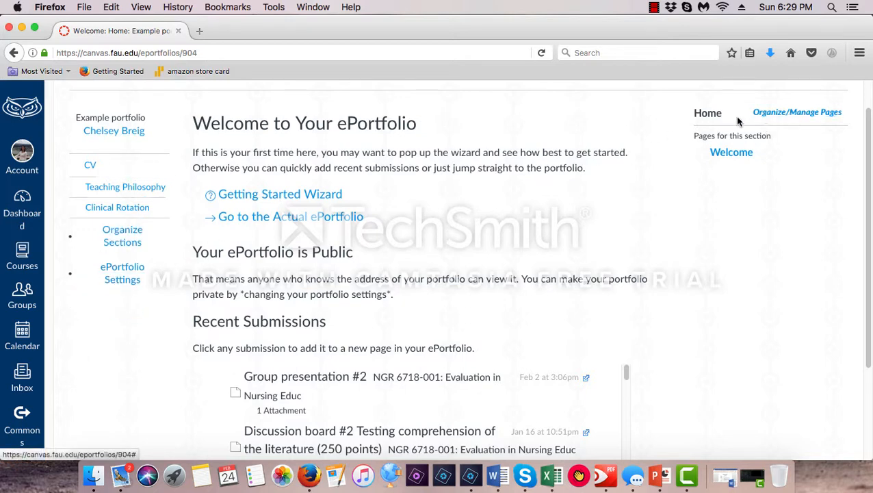
Rename the section's Welcome page as CV and finish managing the pages
left_click(781, 115)
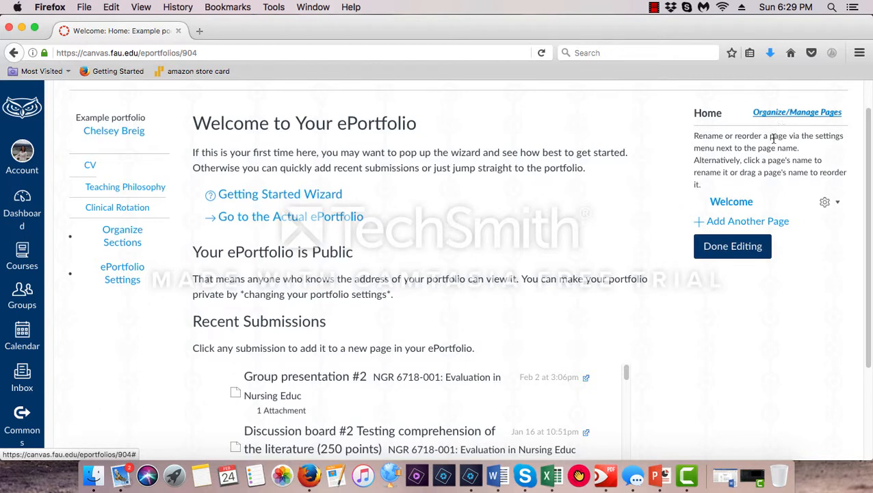
left_click(737, 203)
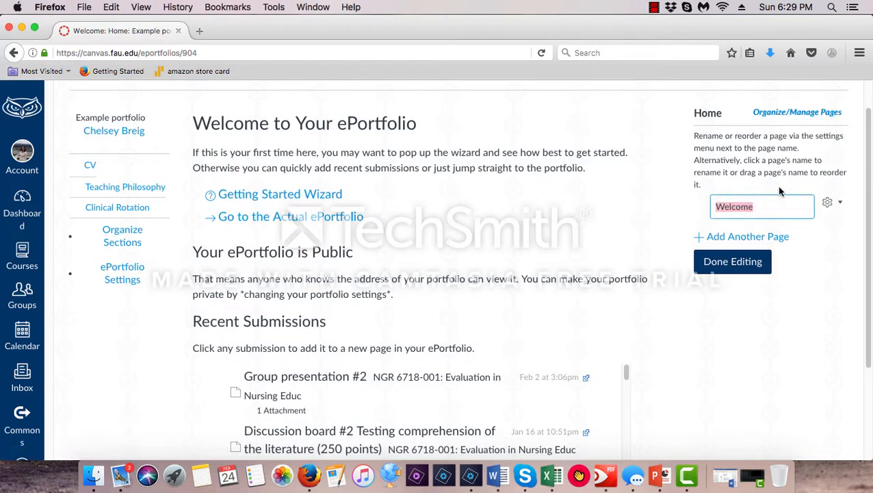
type("CV")
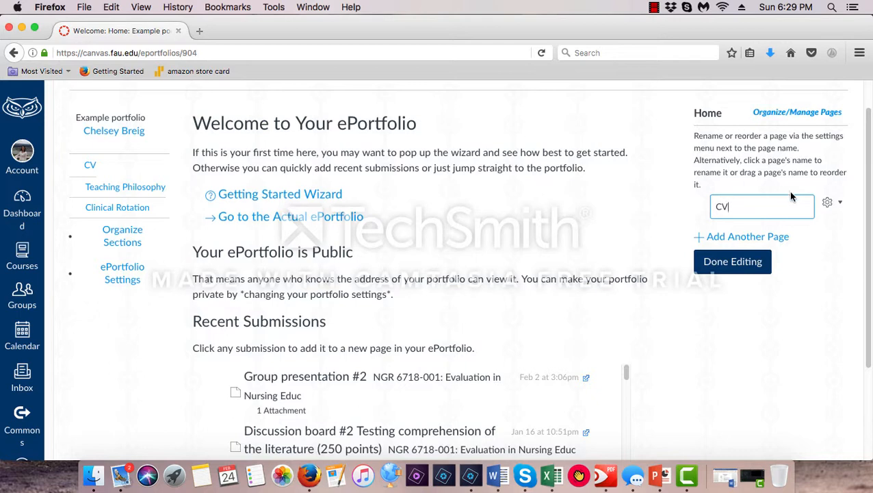
left_click(719, 262)
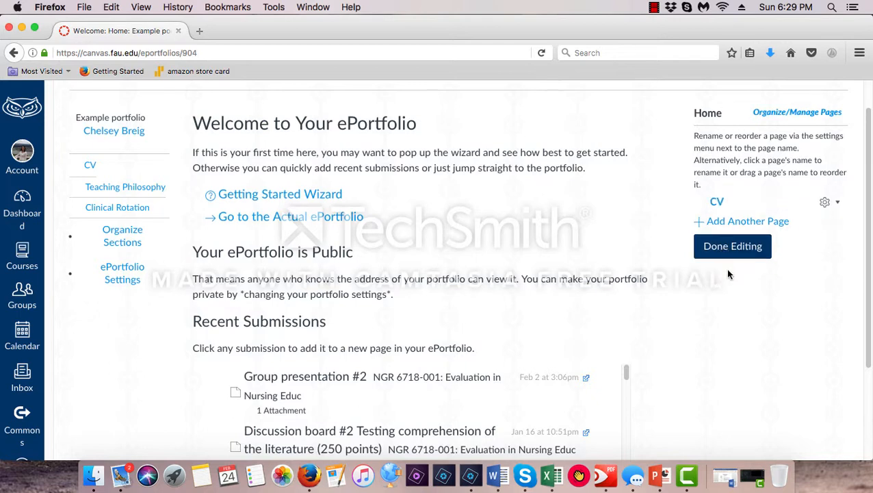
left_click(736, 247)
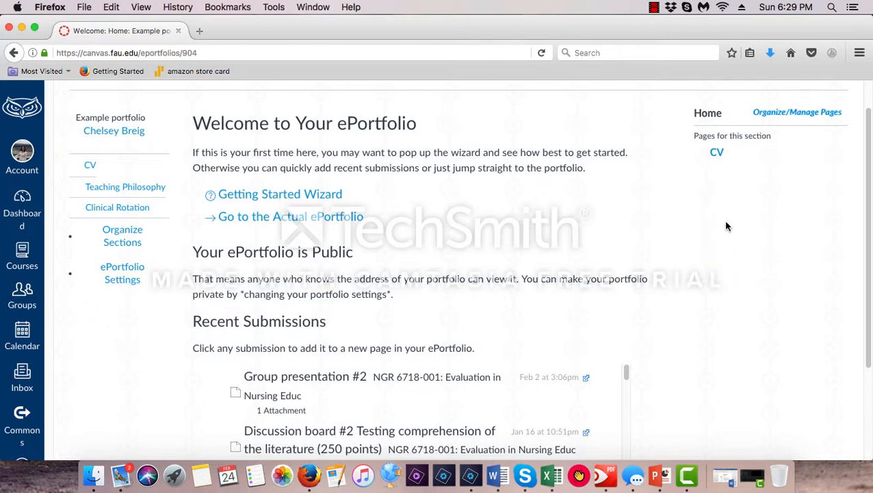
Open the CV page for editing and delete the "Nothing Entered Yet" placeholder from its text
left_click(716, 154)
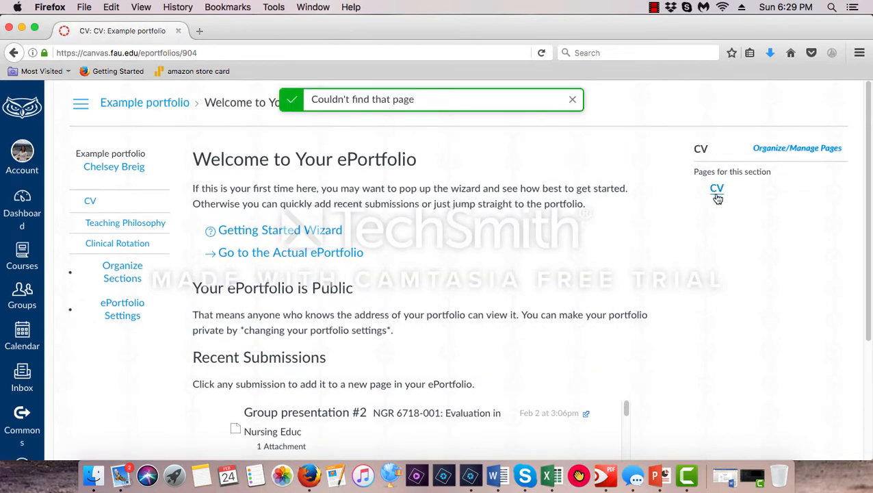
left_click(717, 190)
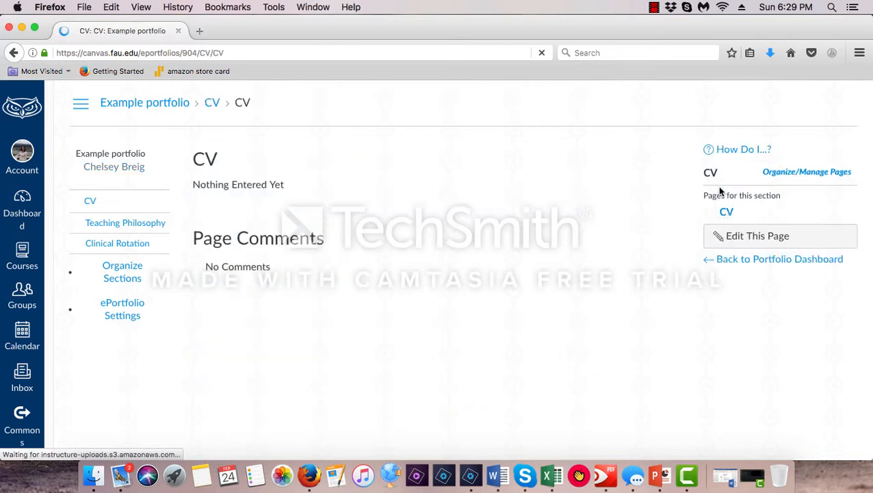
left_click(753, 236)
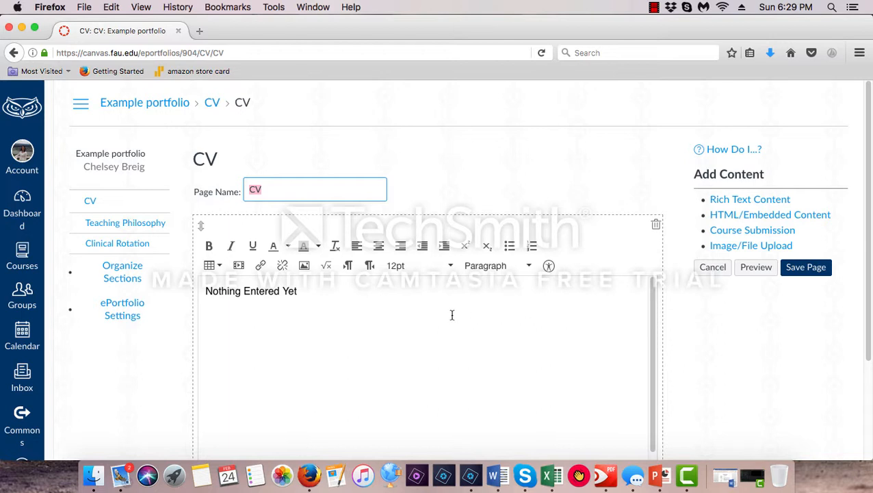
left_click_drag(299, 292, 154, 293)
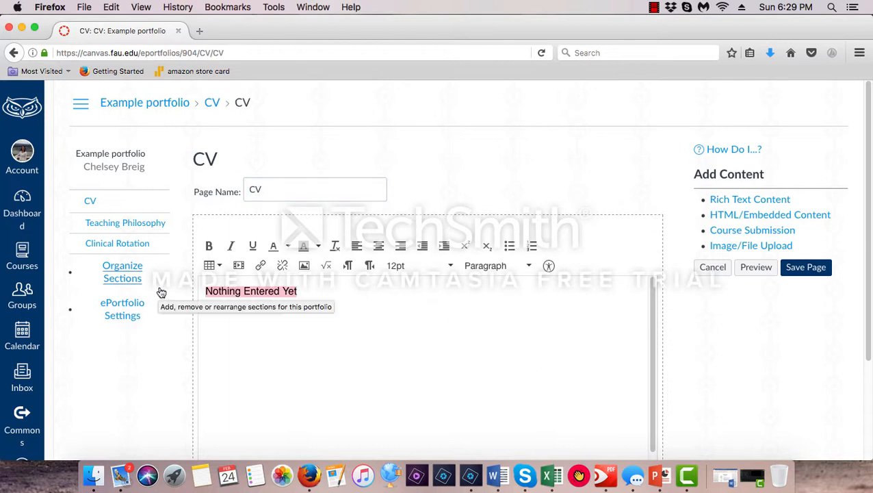
key("BackSpace")
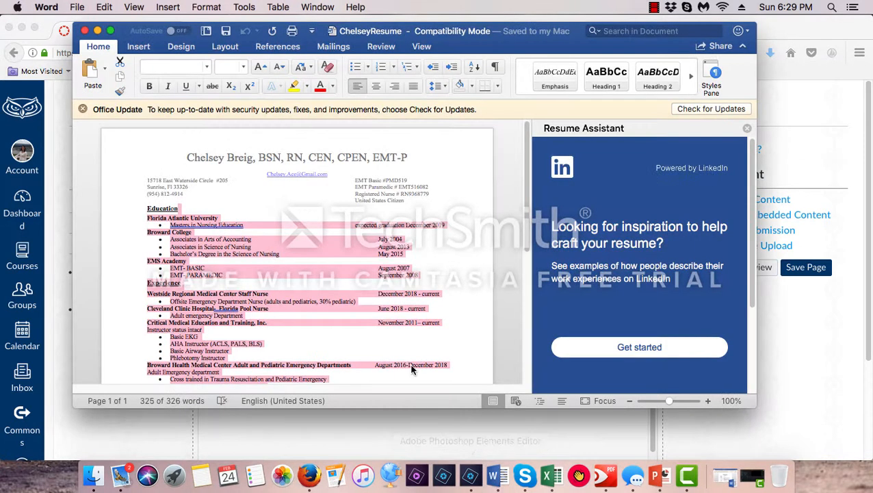
Copy the résumé text in Word from the Education heading through the end, and switch back to the Canvas CV page
left_click(440, 281)
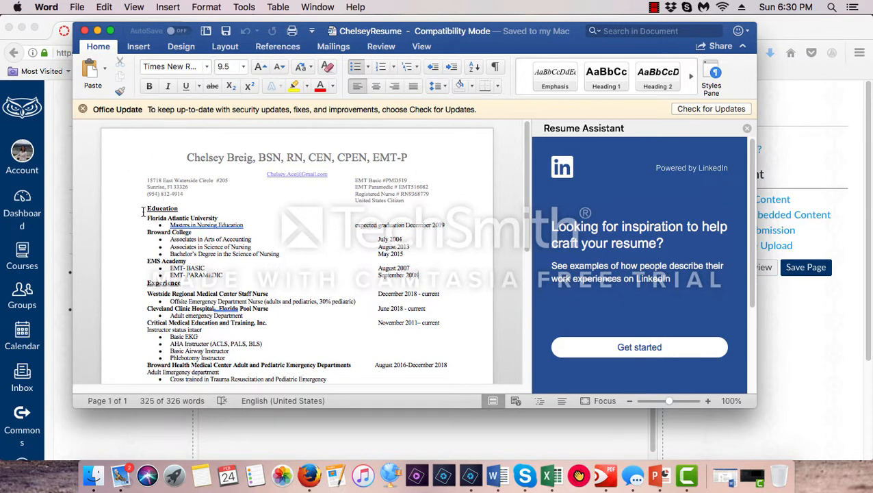
left_click_drag(145, 208, 267, 350)
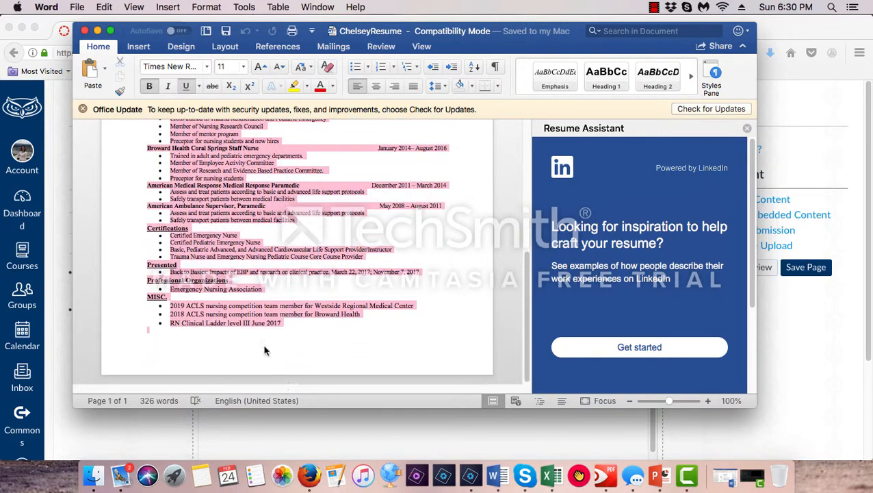
right_click(221, 208)
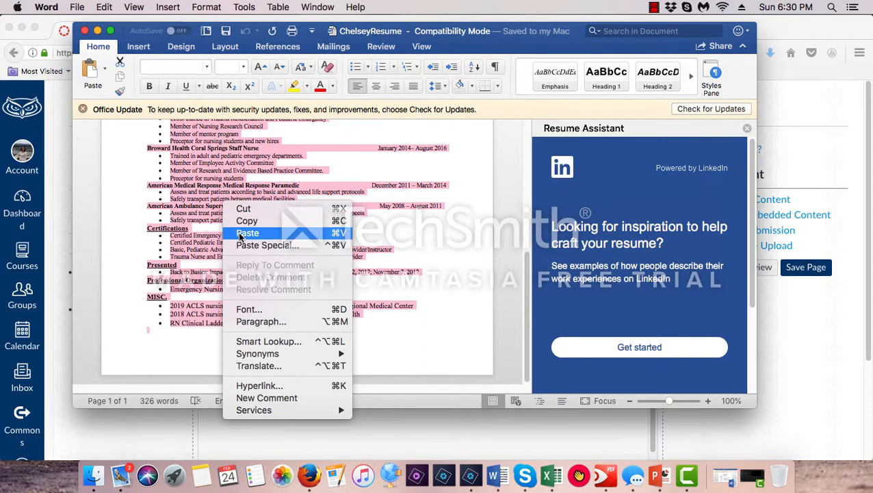
left_click(247, 220)
left_click(349, 428)
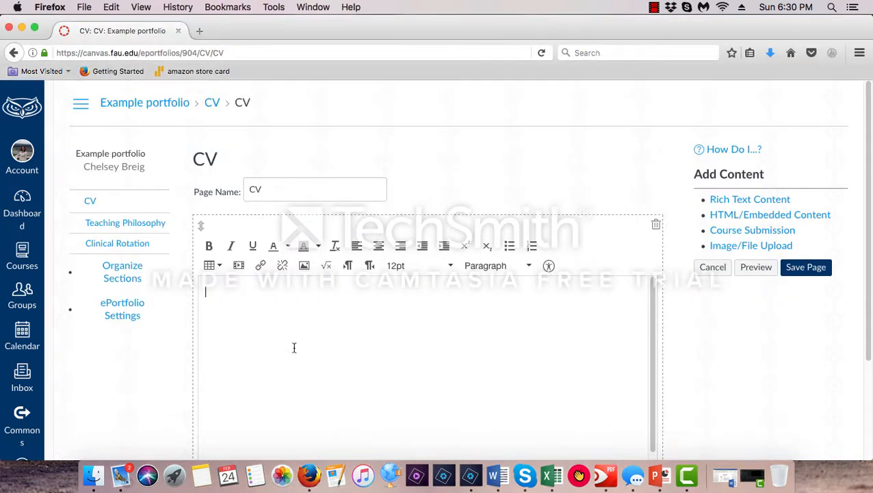
Paste the copied résumé into the CV page's text box and look through the pasted content
right_click(228, 285)
left_click(250, 334)
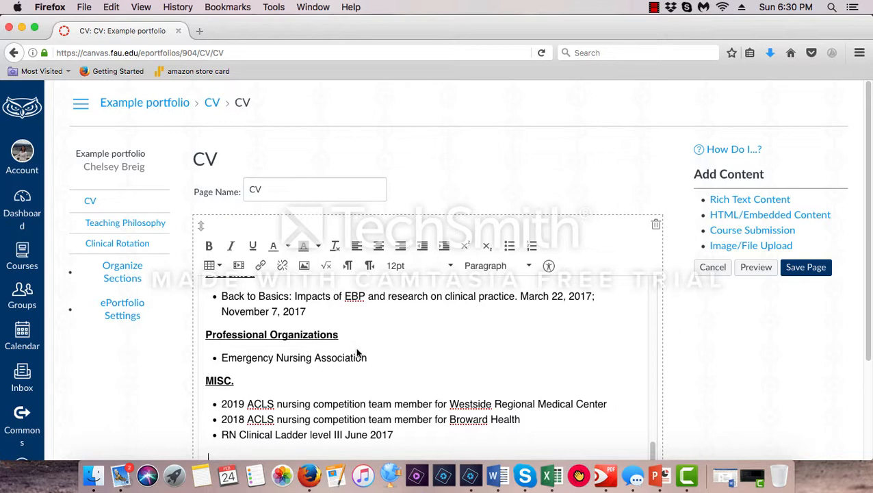
scroll(503, 349, "up", 8)
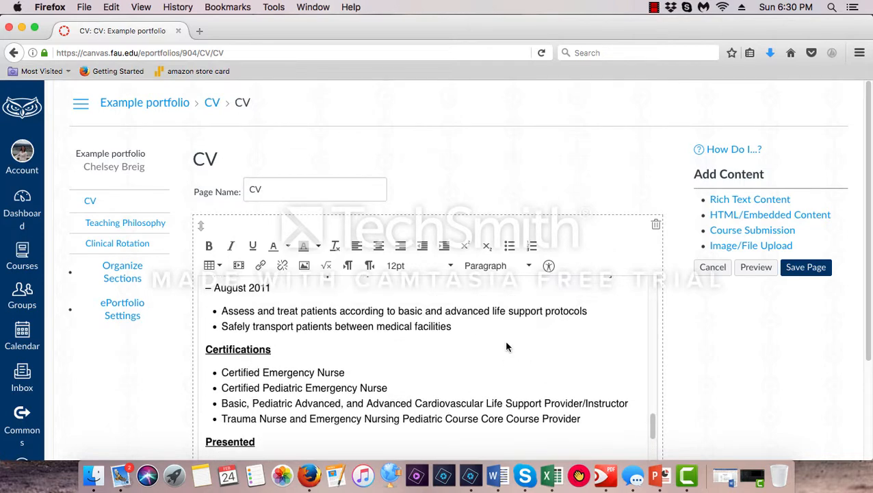
scroll(503, 343, "up", 10)
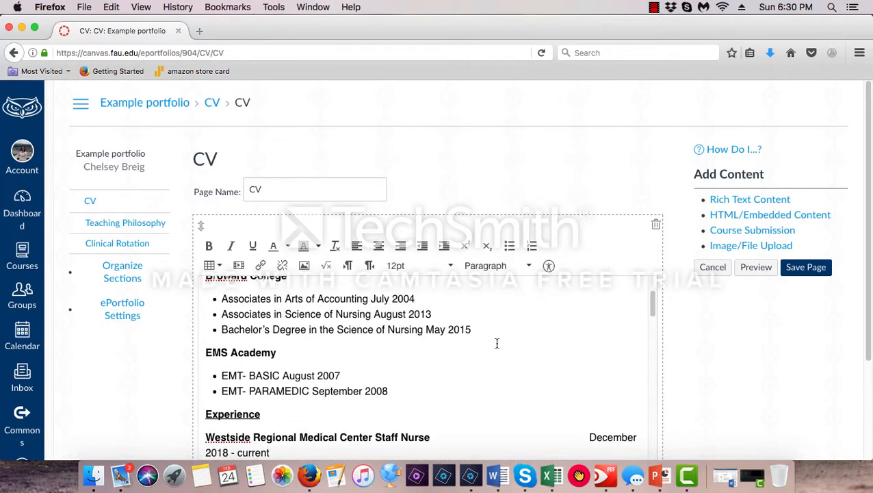
scroll(497, 345, "down", 5)
scroll(720, 336, "down", 2)
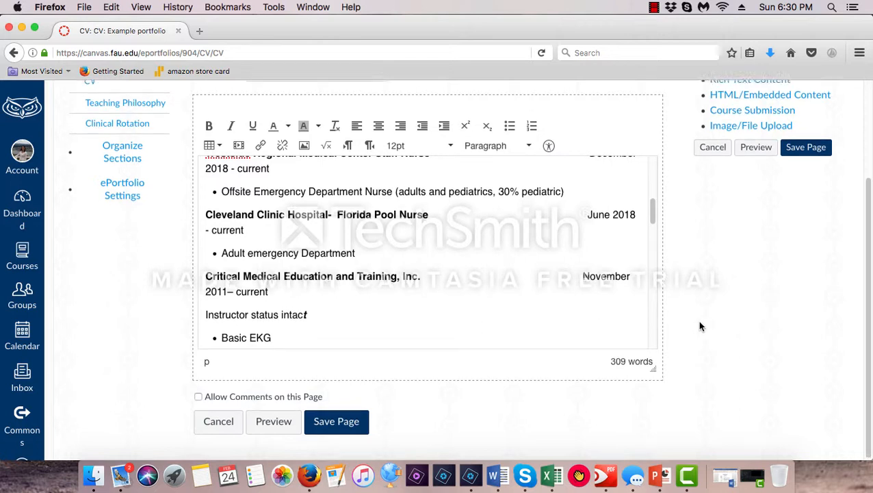
Add an Image/File Upload block to the CV page and upload the résumé PDF from the documents folder
scroll(694, 323, "up", 1)
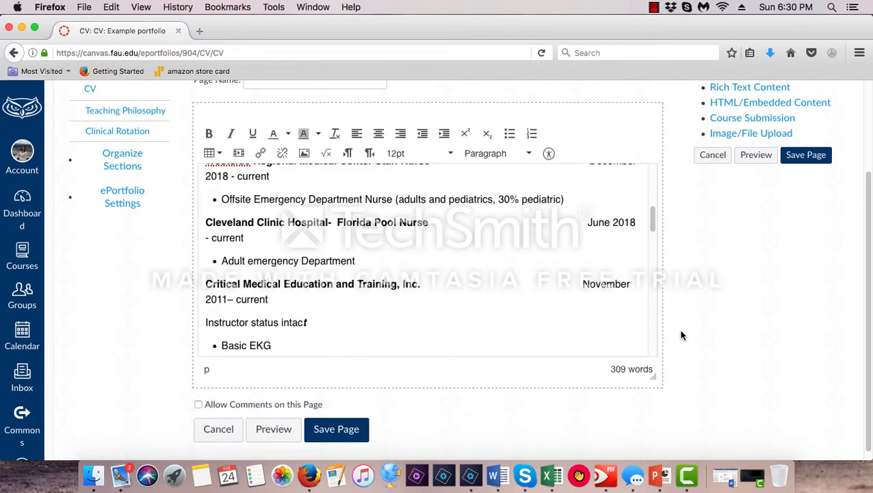
left_click(725, 135)
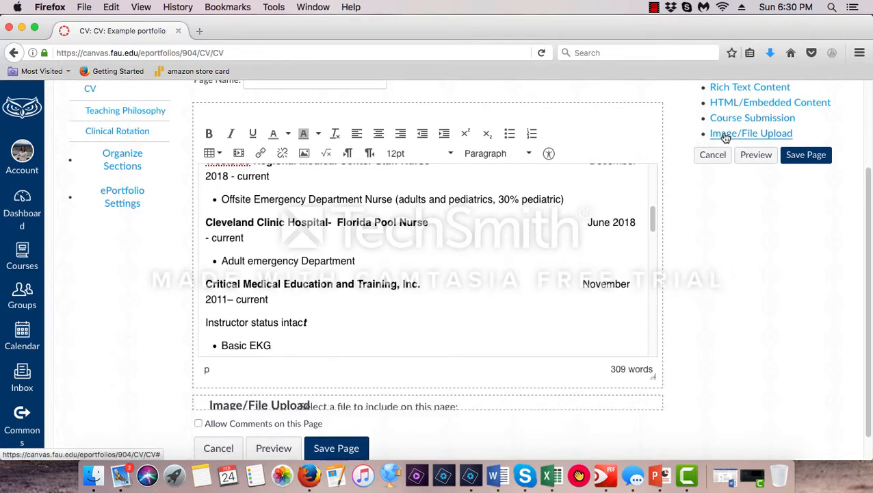
left_click(364, 324)
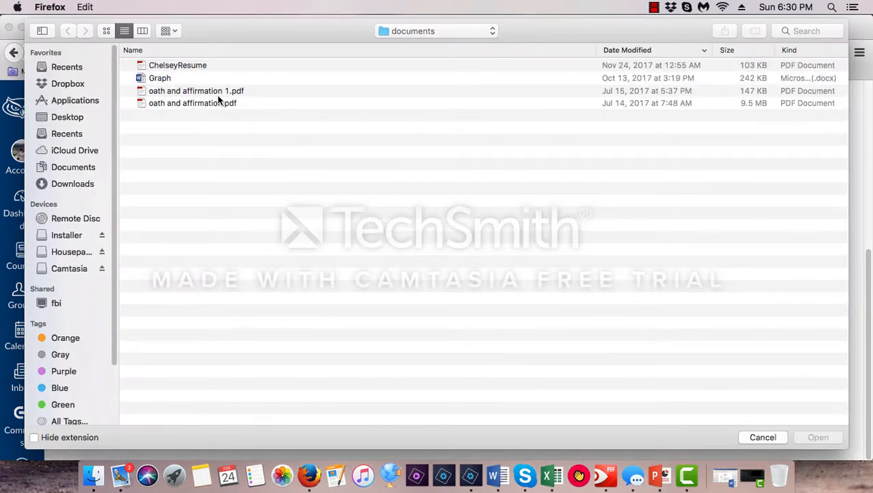
left_click(194, 67)
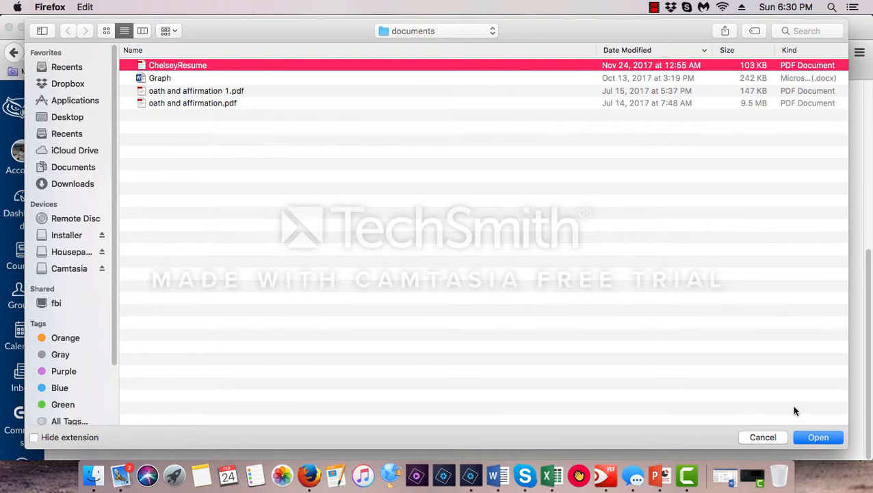
left_click(819, 437)
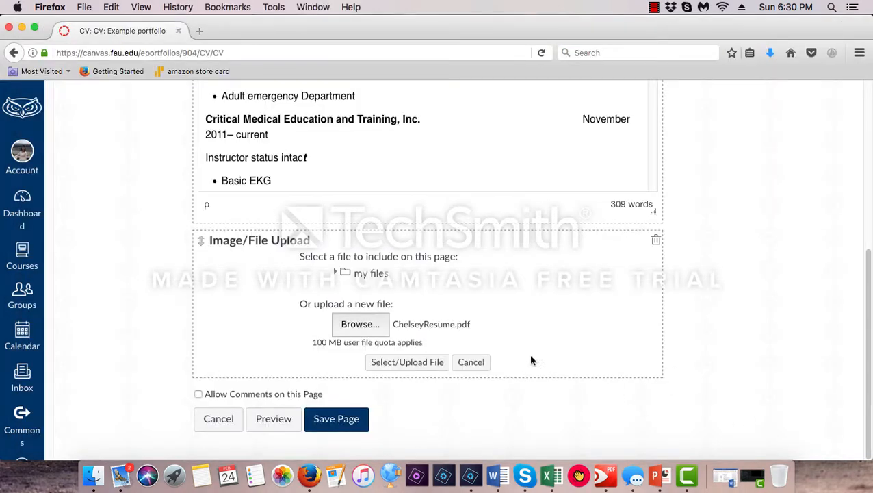
left_click(406, 361)
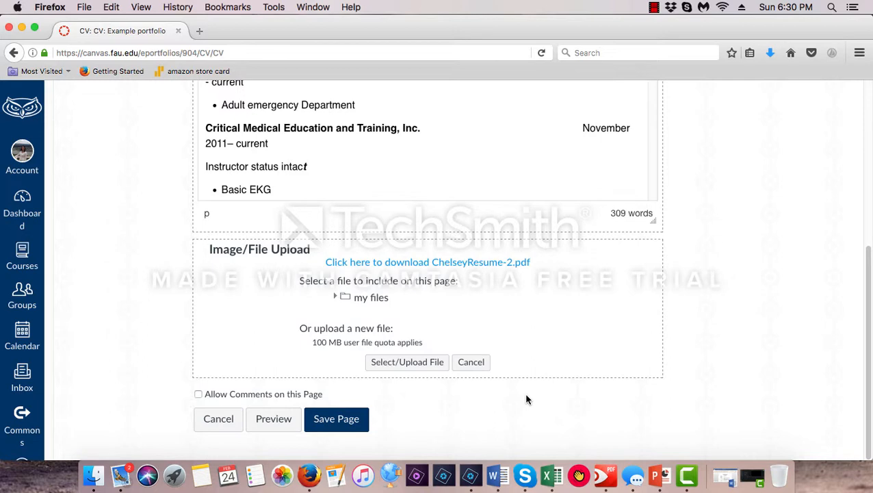
Save the CV page and review it down to the résumé download link
left_click(337, 419)
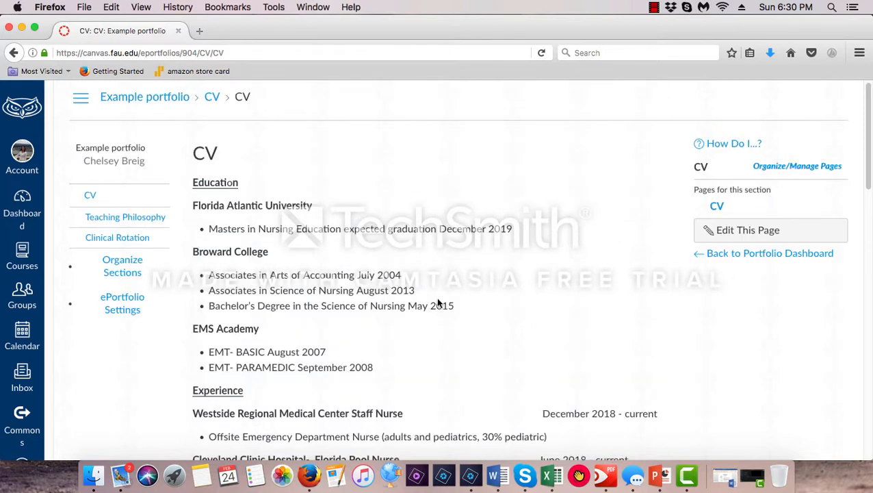
scroll(501, 296, "down", 10)
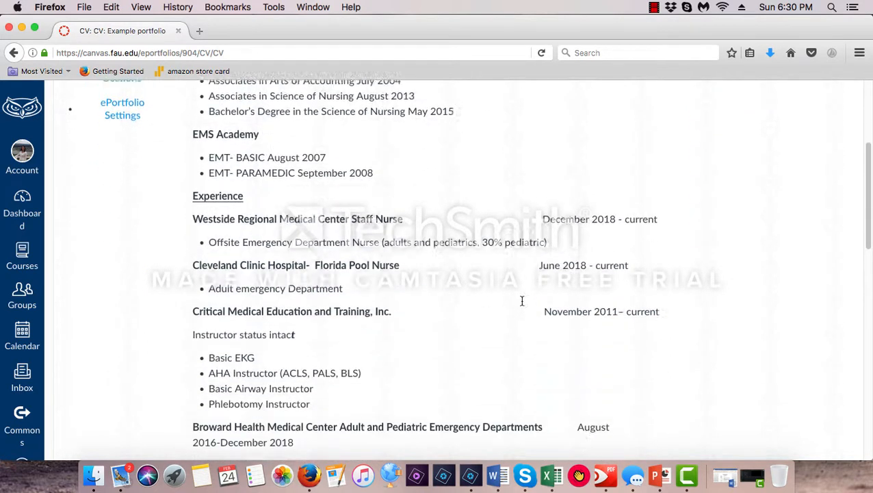
scroll(522, 317, "down", 7)
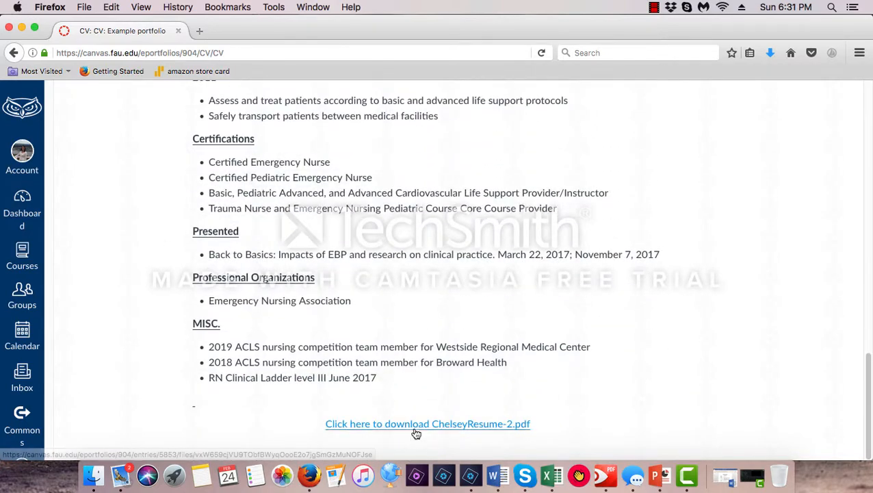
scroll(539, 335, "up", 12)
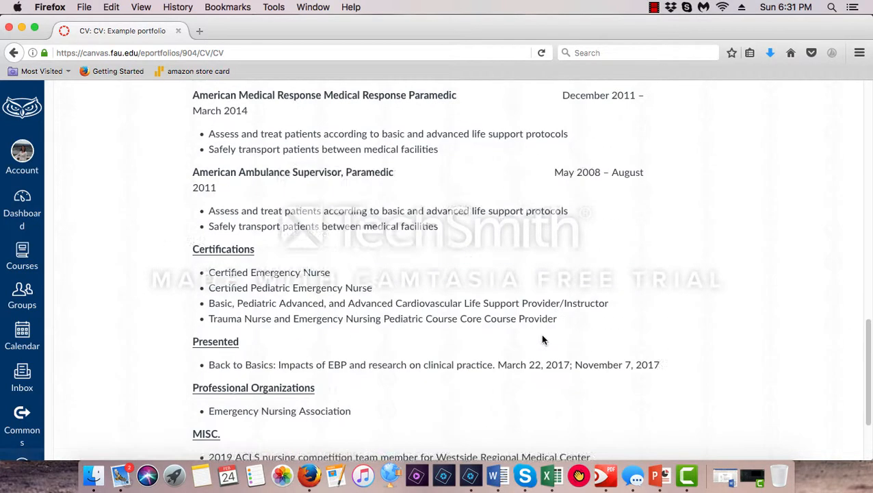
scroll(538, 340, "up", 7)
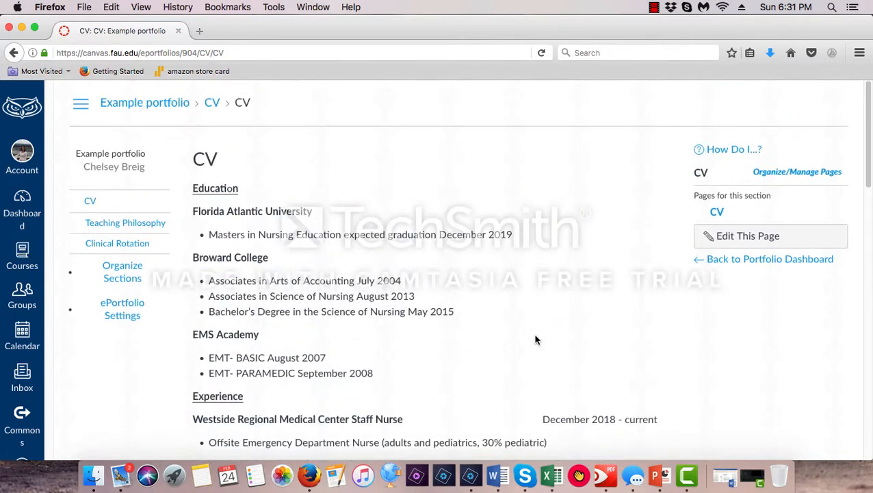
Open the Clinical Rotation section and rename its New Page as Syllabus
left_click(130, 223)
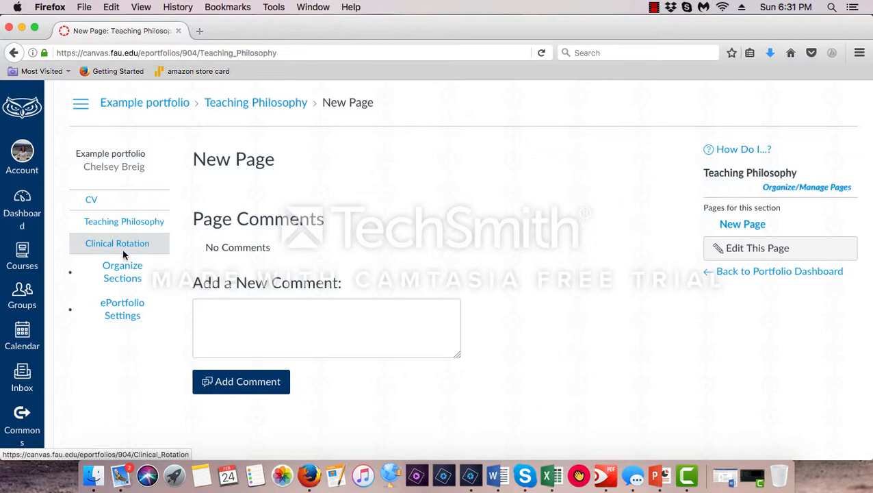
left_click(124, 247)
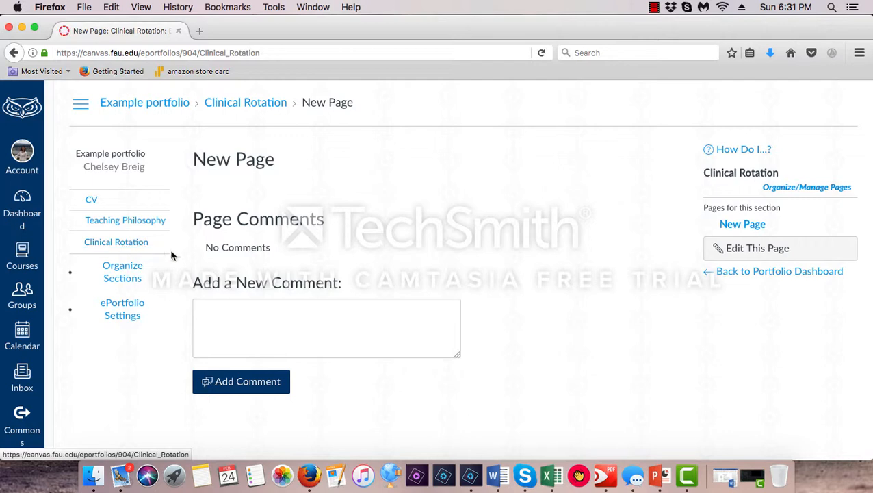
left_click(802, 189)
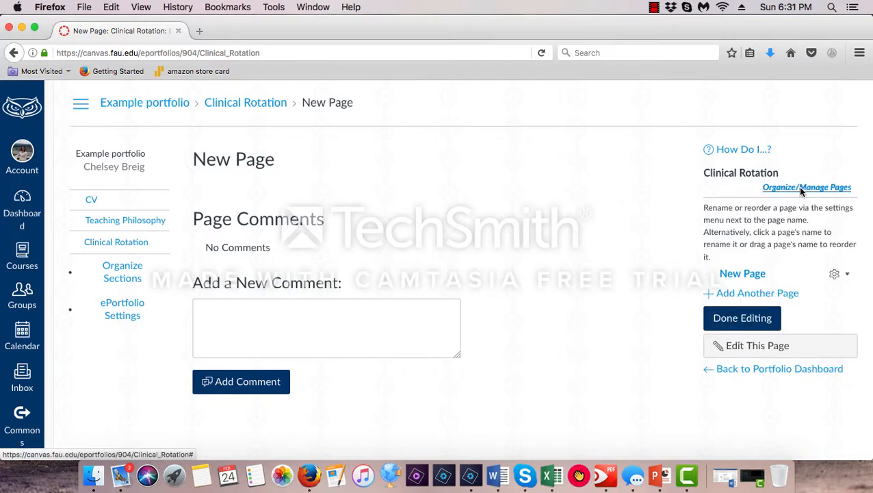
left_click(756, 274)
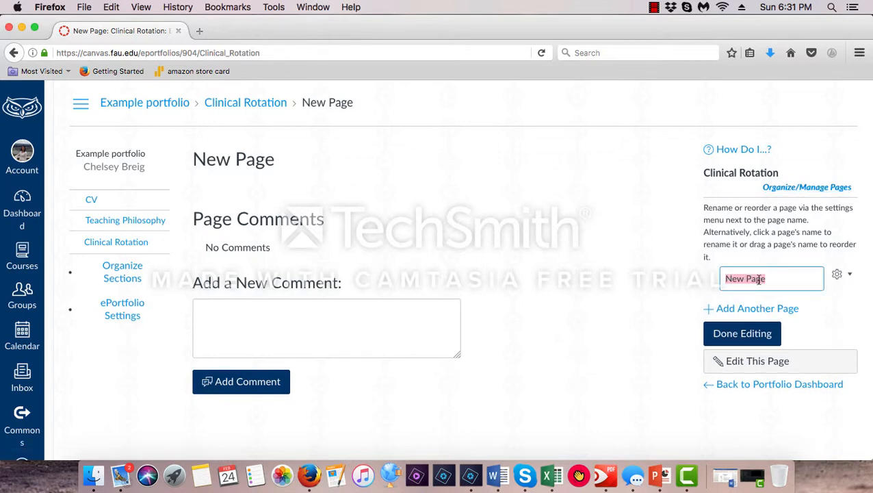
type("Syllabus")
key("Return")
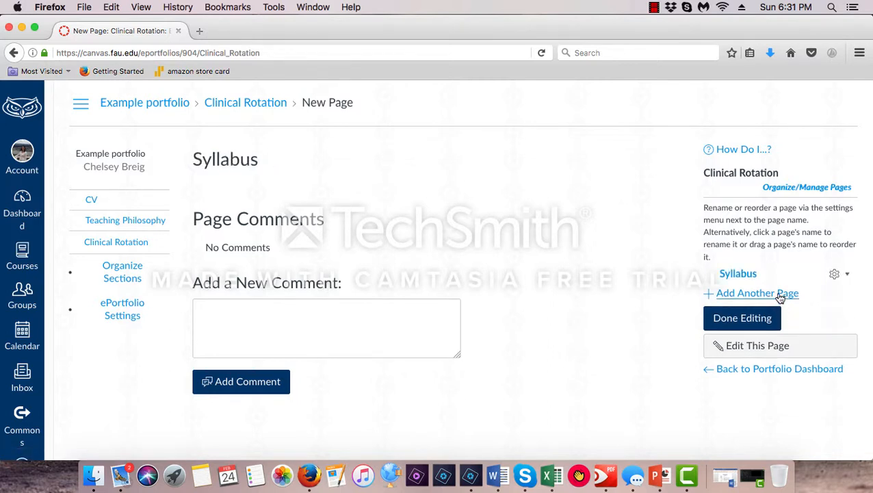
Add another page named Clinical Hours to the Clinical Rotation section
left_click(772, 293)
type("Inst")
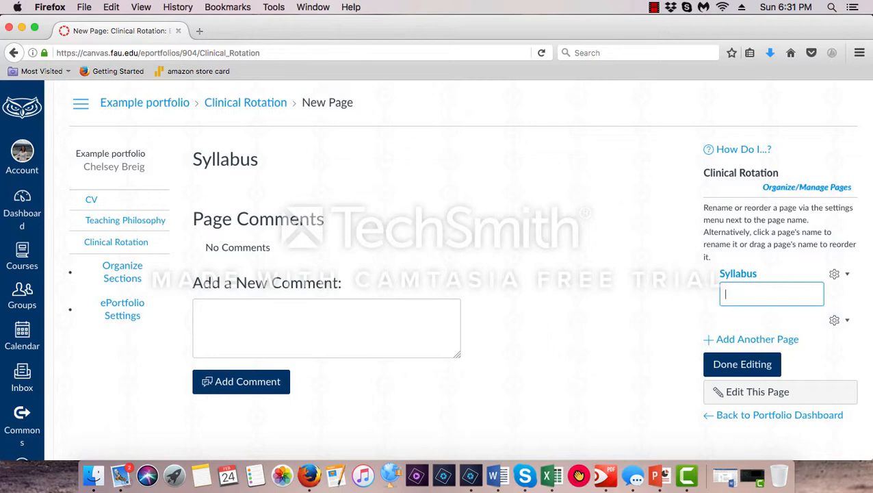
type("Clinical Hours")
left_click(751, 340)
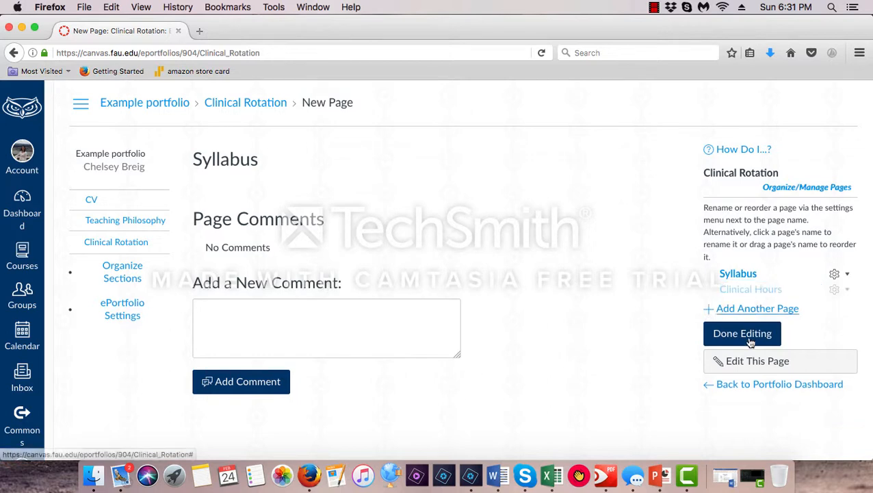
Add a third page named Picture to the Clinical Rotation section
left_click(737, 308)
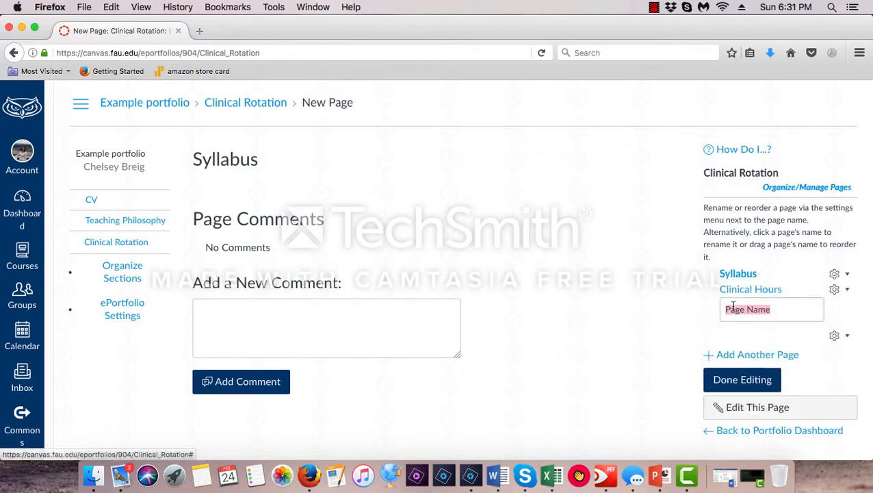
type("Picu")
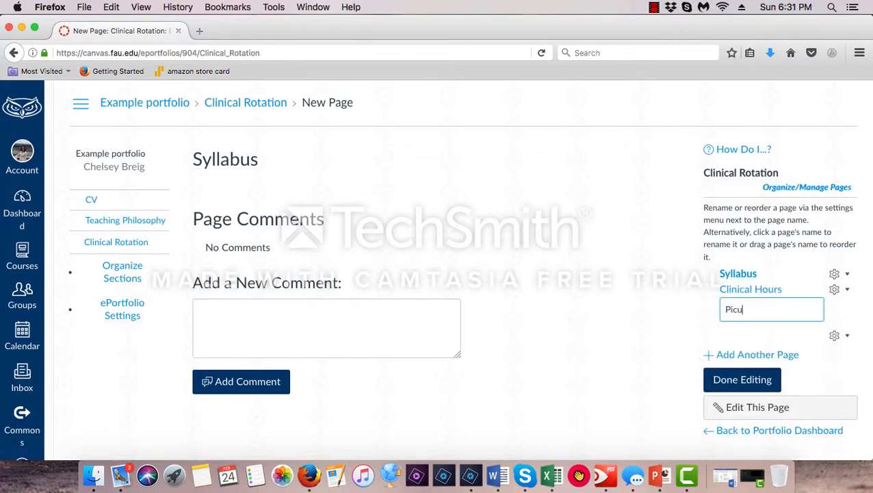
key("BackSpace")
type("ture/contributions")
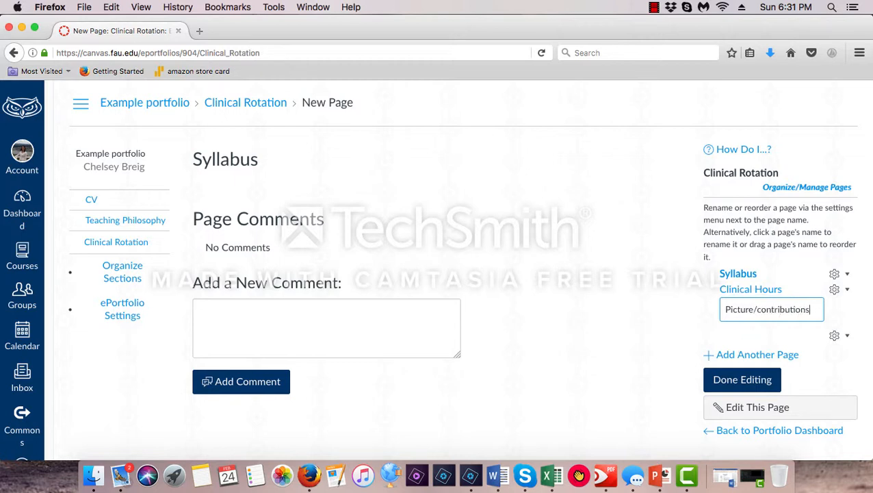
key("BackSpace")
key("BackSpace")
key("BackSpace")
key("BackSpace")
key("BackSpace")
key("BackSpace")
key("BackSpace")
key("BackSpace")
key("BackSpace")
key("BackSpace")
key("BackSpace")
key("BackSpace")
key("BackSpace")
key("BackSpace")
key("Return")
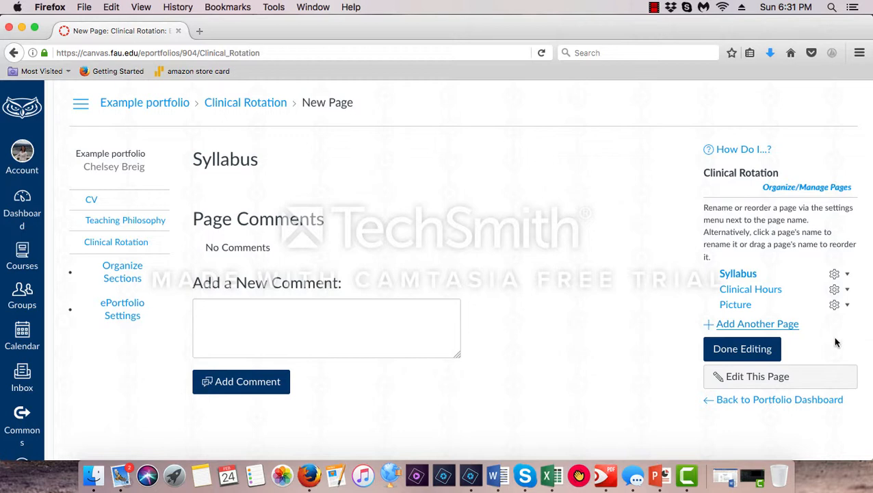
Add a fourth page named Contributions to the Clinical Rotation section and finish managing the pages
left_click(770, 326)
type("Con")
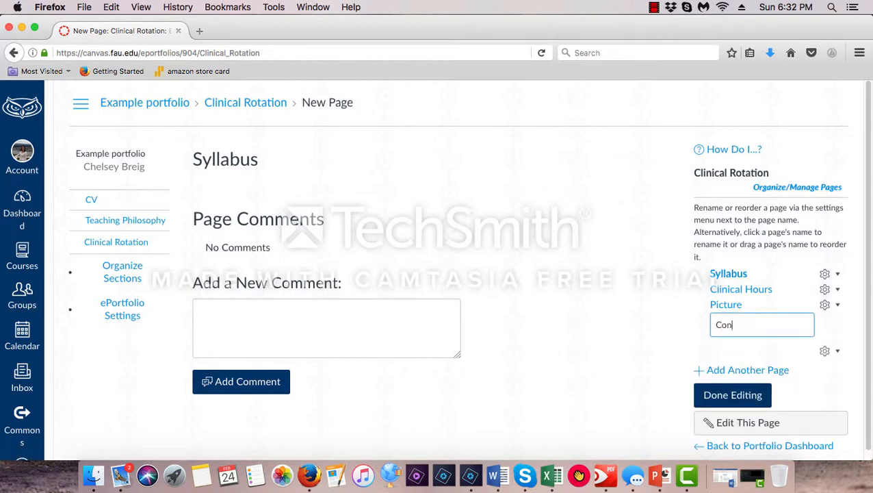
type("tributions")
left_click(729, 395)
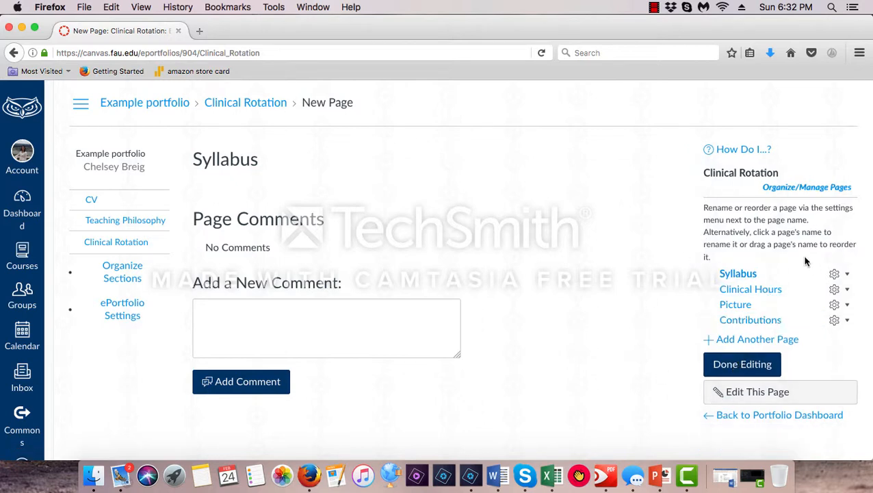
left_click(723, 363)
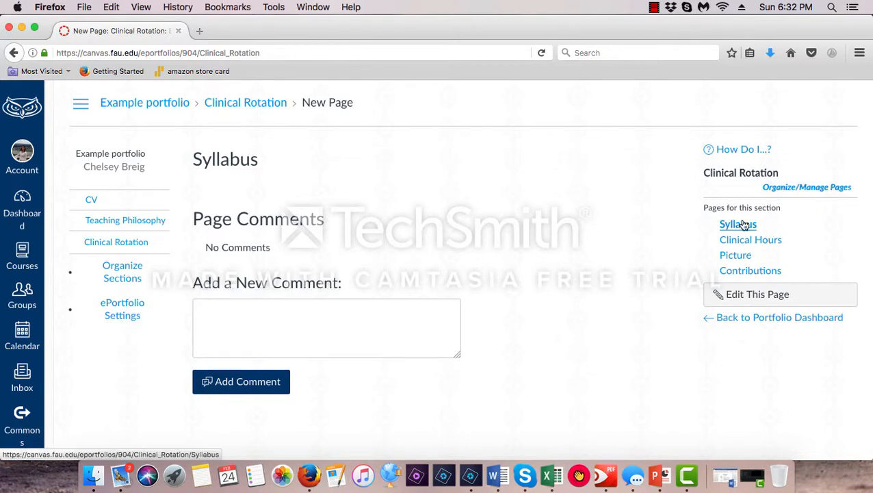
Edit the Syllabus page, set its page name to Syllabus, and disallow comments on it
left_click(736, 296)
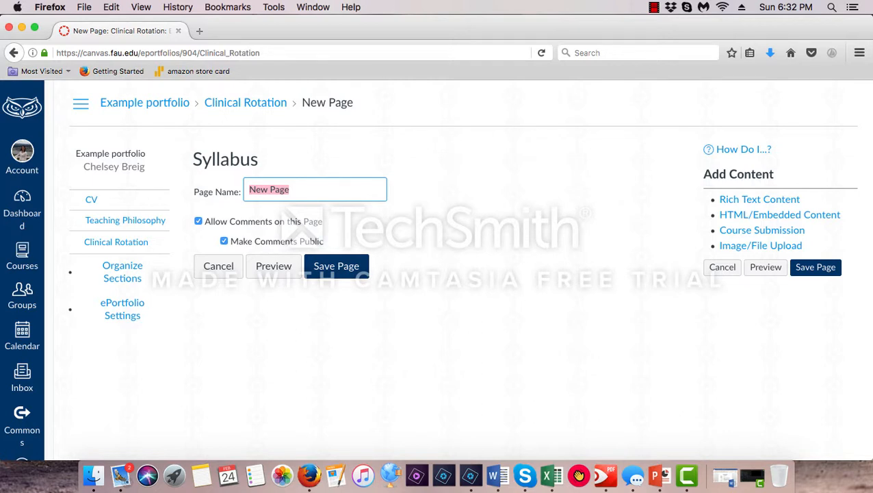
type("Syllabus")
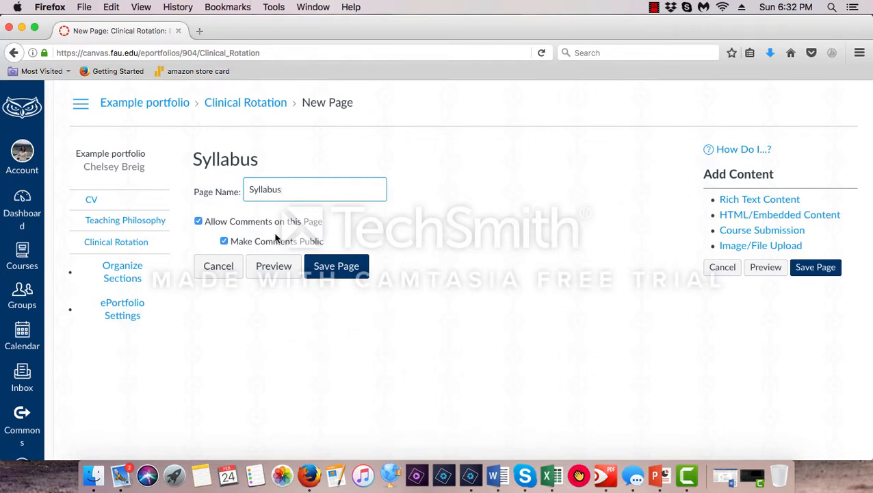
left_click(200, 223)
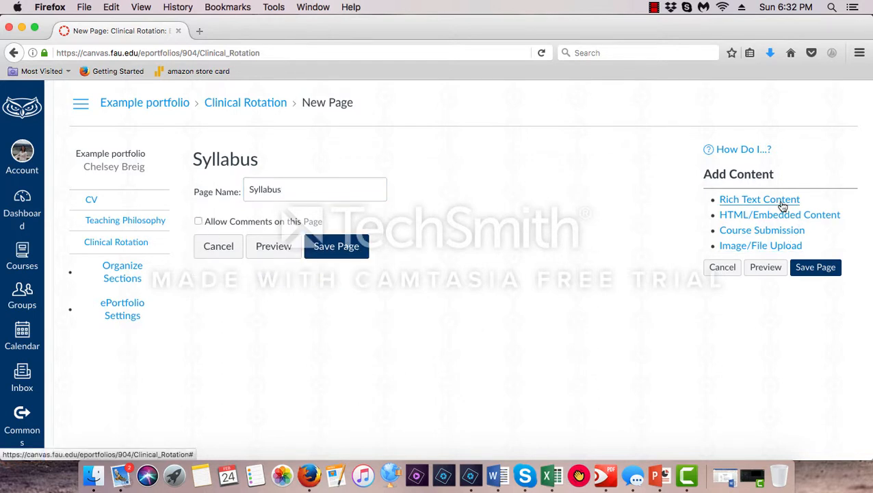
Add a rich text content block to the page and copy the entire IMMERSION SYLLABUS document in Word
left_click(746, 200)
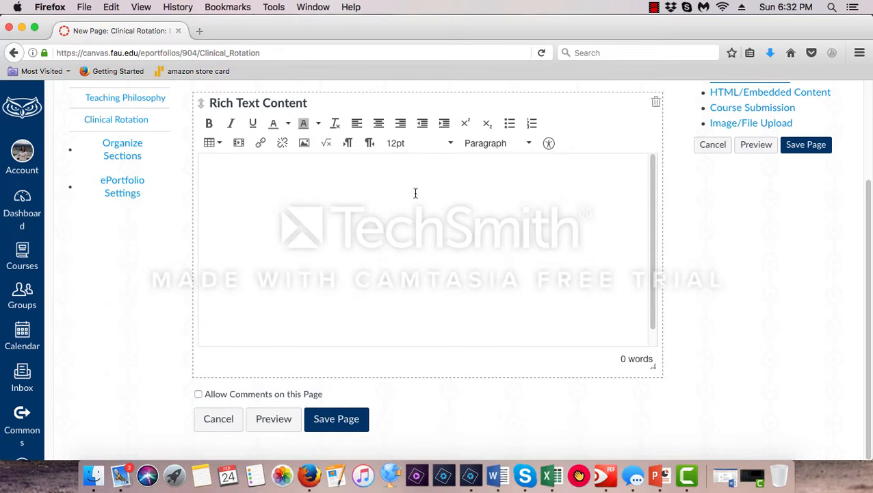
scroll(459, 303, "up", 2)
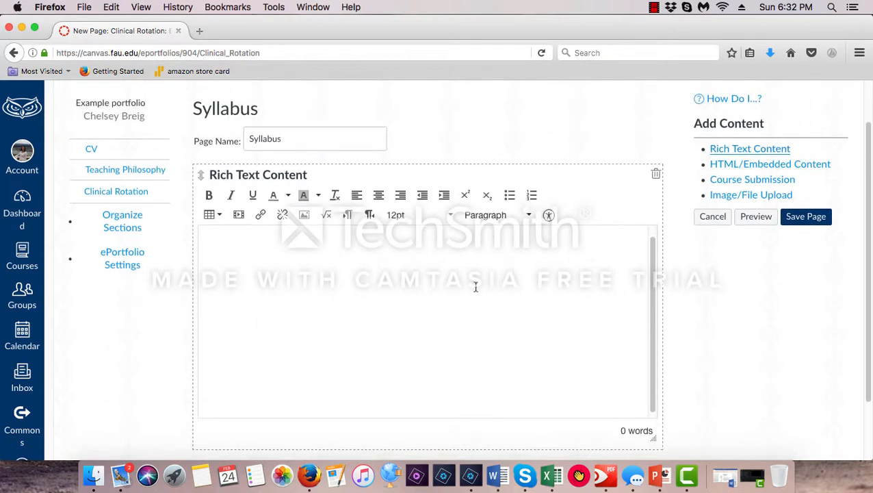
left_click(725, 474)
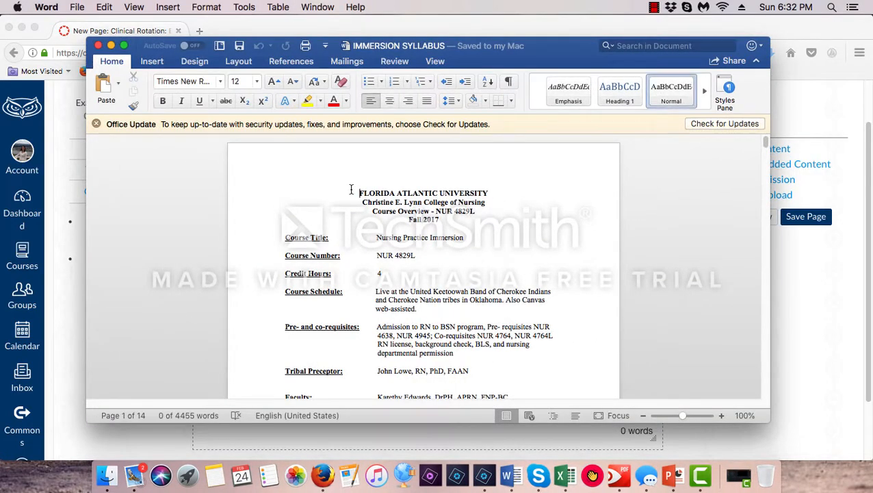
left_click_drag(345, 190, 439, 444)
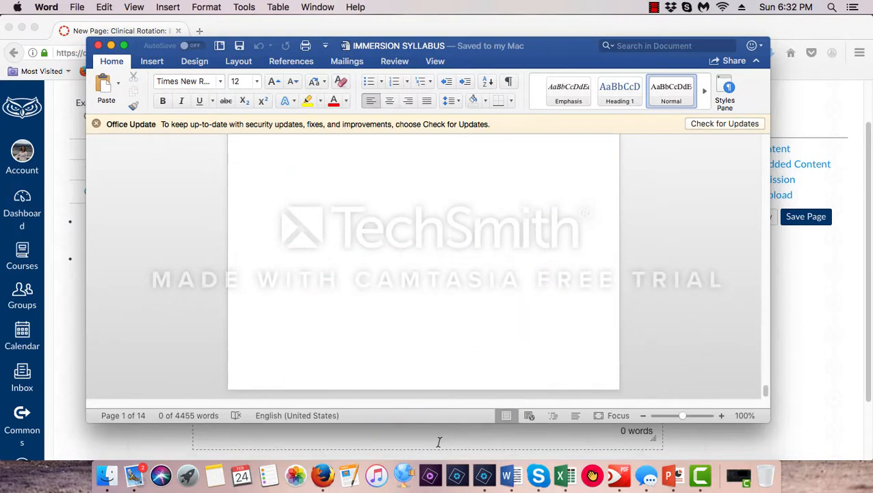
scroll(436, 311, "up", 3)
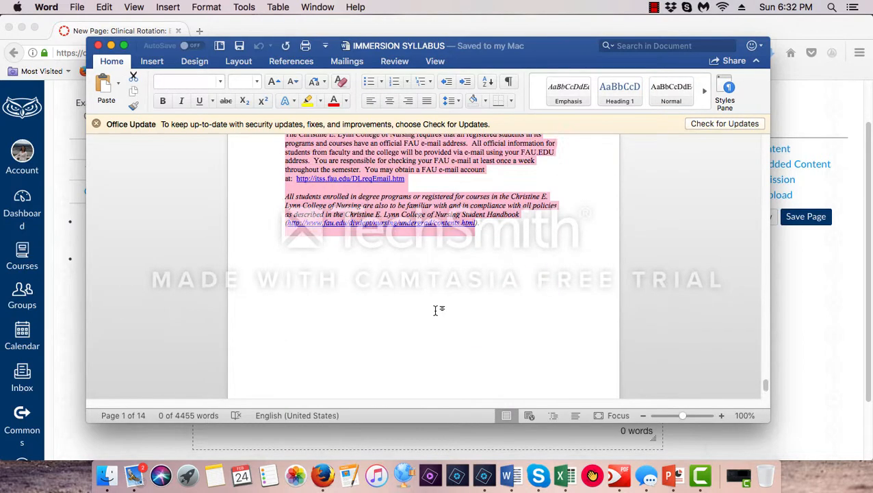
right_click(402, 210)
left_click(414, 222)
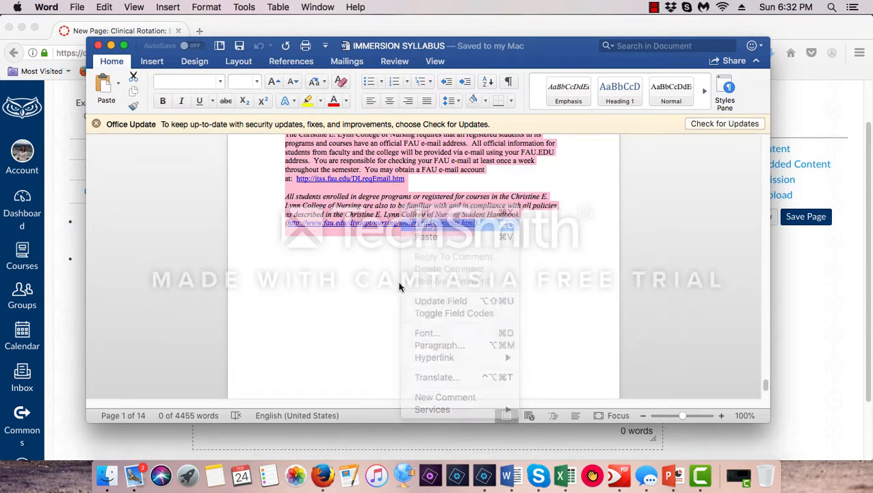
Return to Firefox and paste the copied syllabus text into the Syllabus page's rich text block
left_click(385, 444)
left_click(236, 241)
right_click(236, 241)
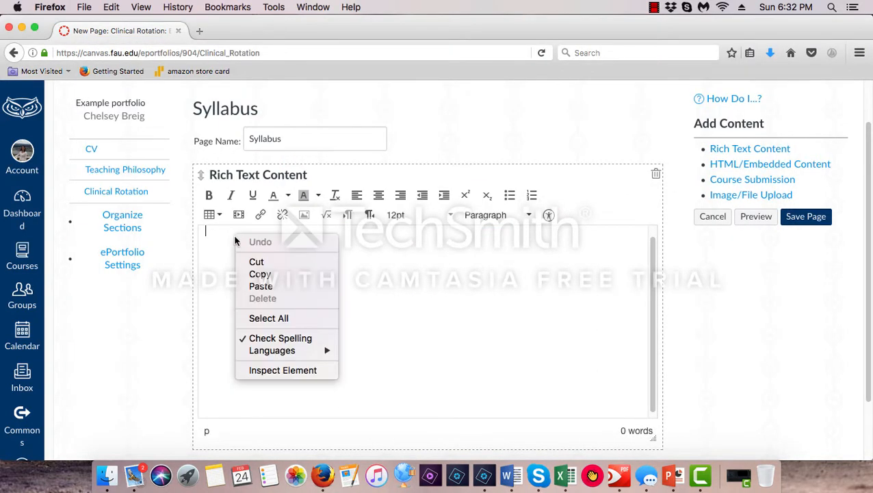
left_click(282, 285)
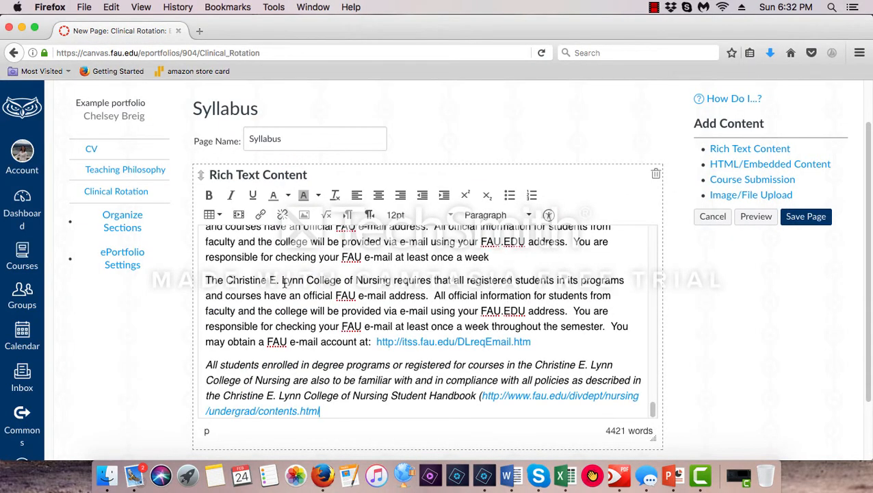
Add an image/file upload to the Syllabus page and upload the IMMERSION SYLLABUS PDF from the oklahoma folder under clinicals in FAU Masters
scroll(688, 388, "down", 2)
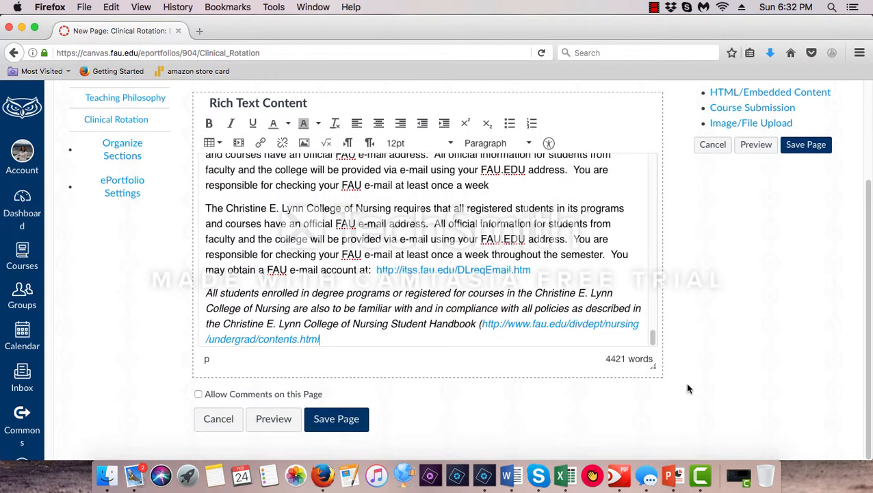
left_click(732, 122)
left_click(356, 322)
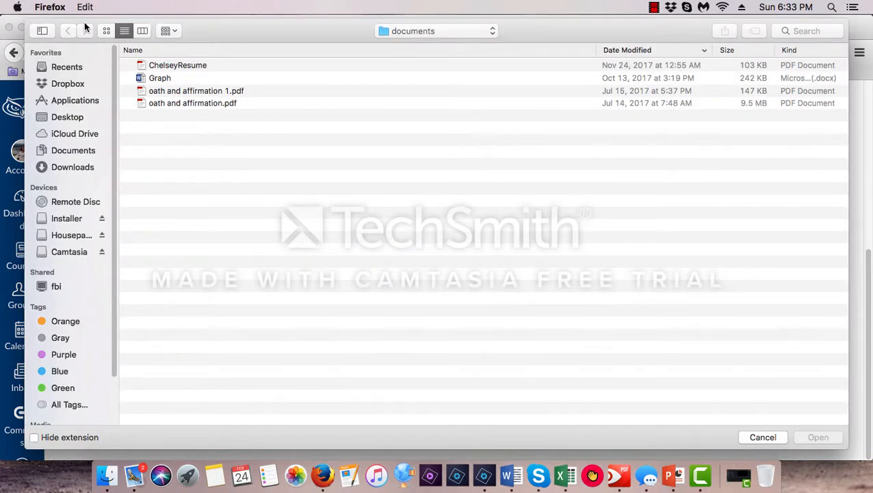
left_click(73, 116)
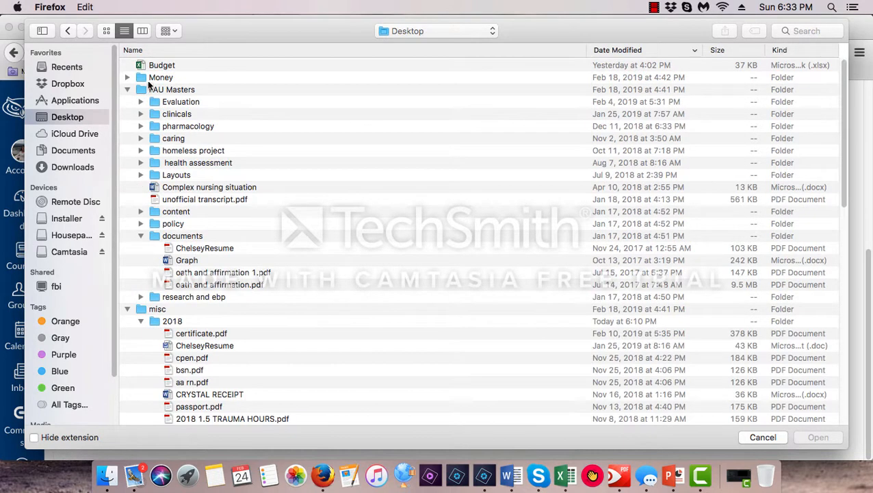
left_click(171, 113)
left_click(139, 114)
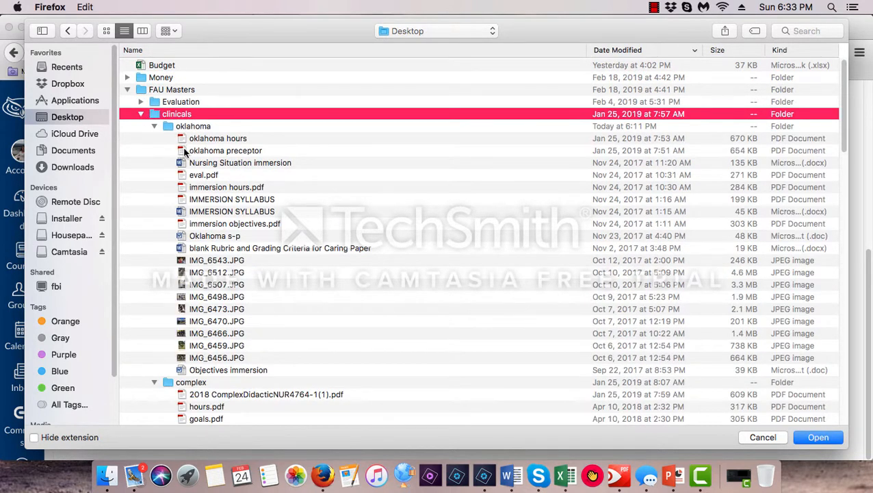
left_click(230, 197)
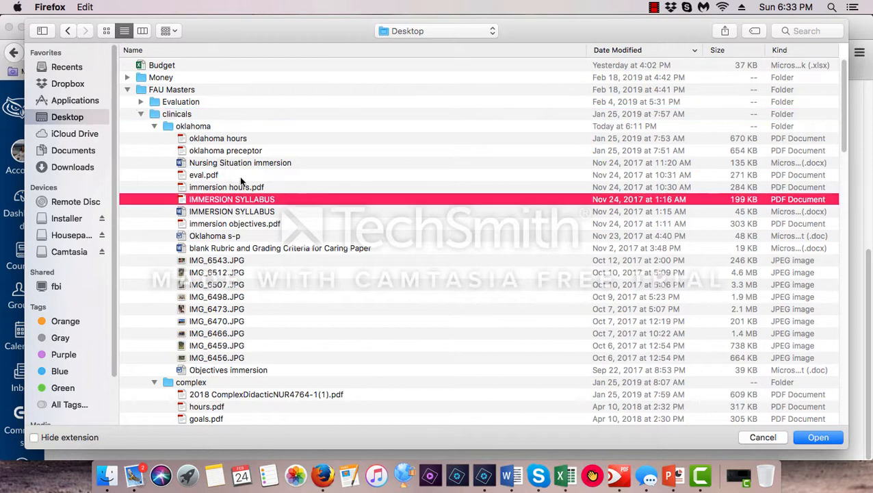
left_click(817, 436)
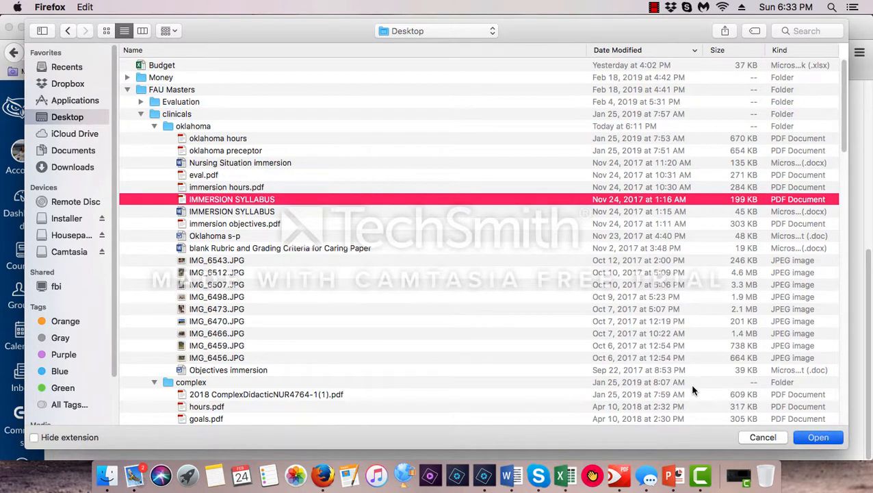
left_click(413, 362)
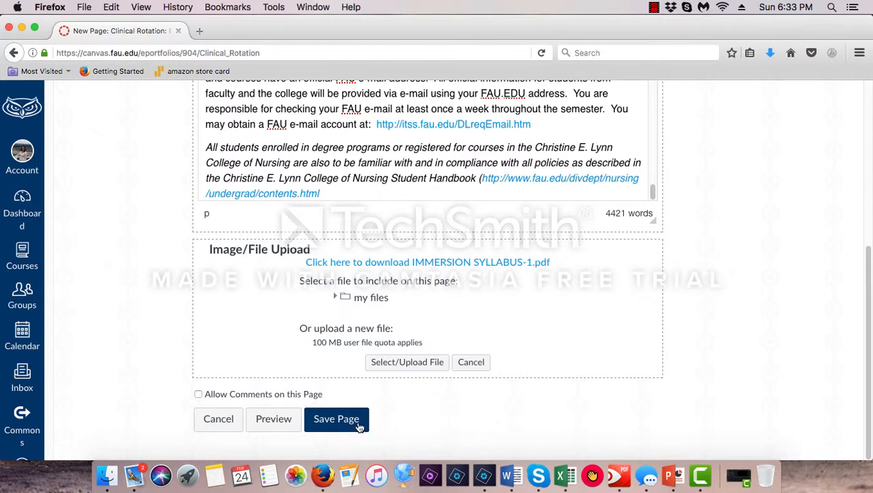
Save the Syllabus page and review its content from the course overview to the PDF download link
left_click(336, 419)
scroll(527, 349, "down", 15)
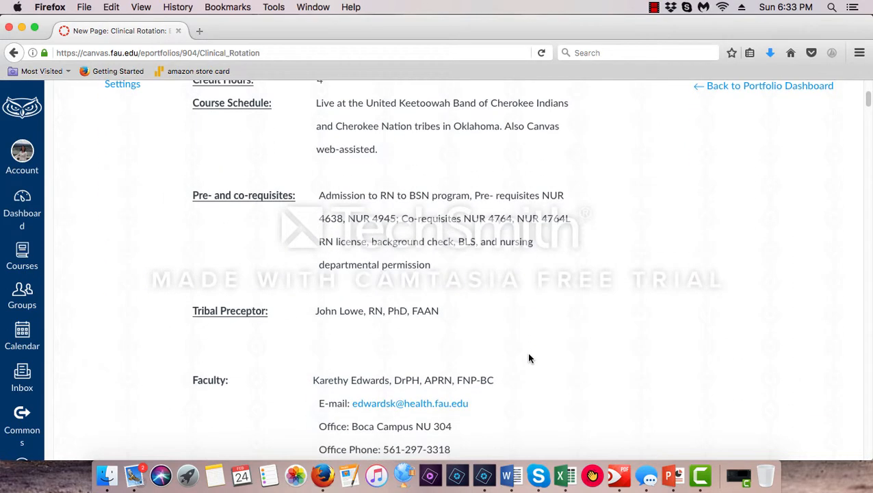
scroll(553, 375, "up", 10)
scroll(558, 380, "down", 3)
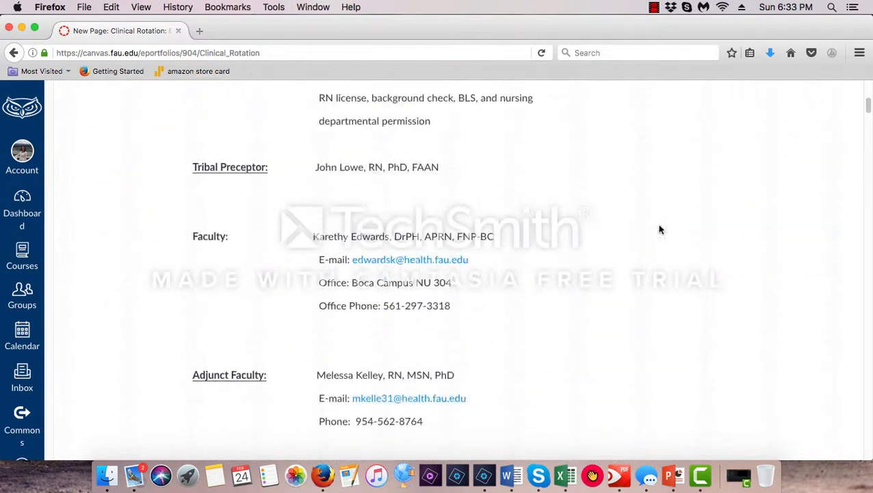
left_click_drag(869, 107, 870, 466)
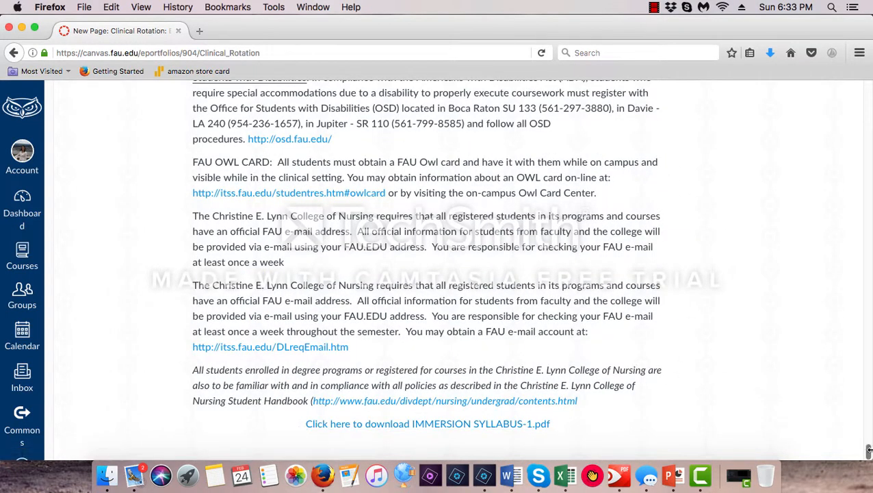
left_click_drag(870, 448, 842, 110)
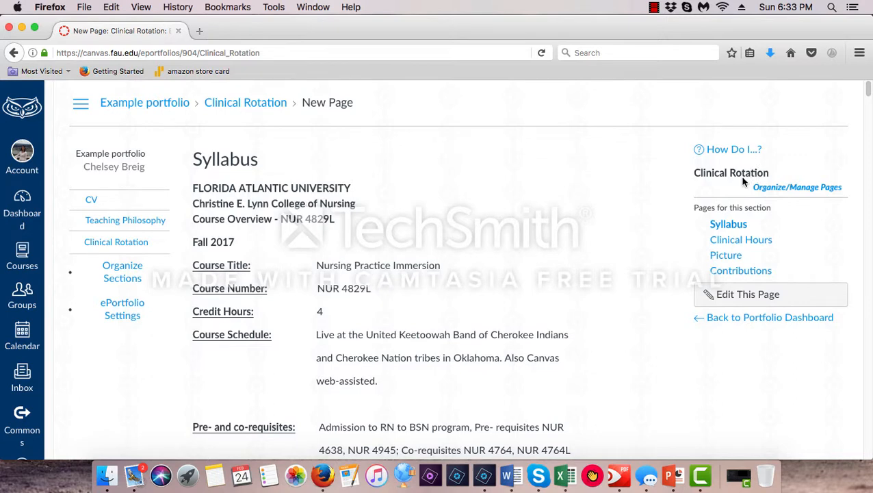
Add a file upload to the Clinical Hours page, upload oklahoma hours.pdf, and save the page
left_click(736, 241)
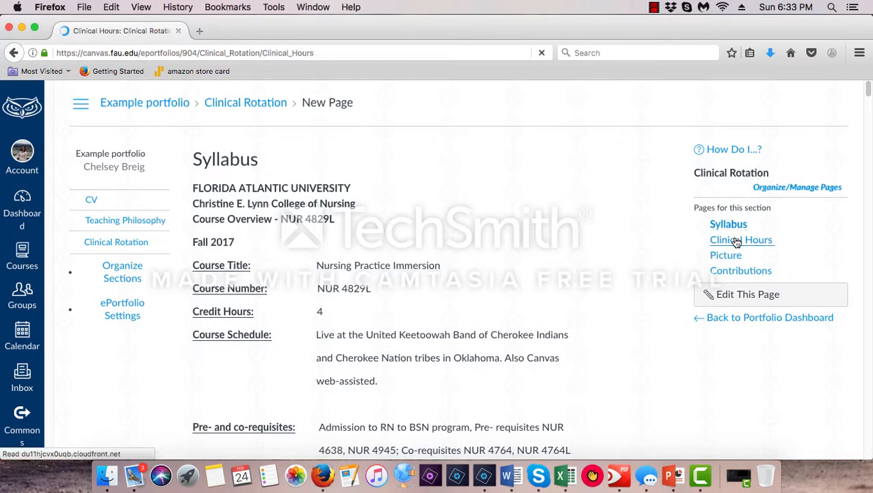
left_click(746, 294)
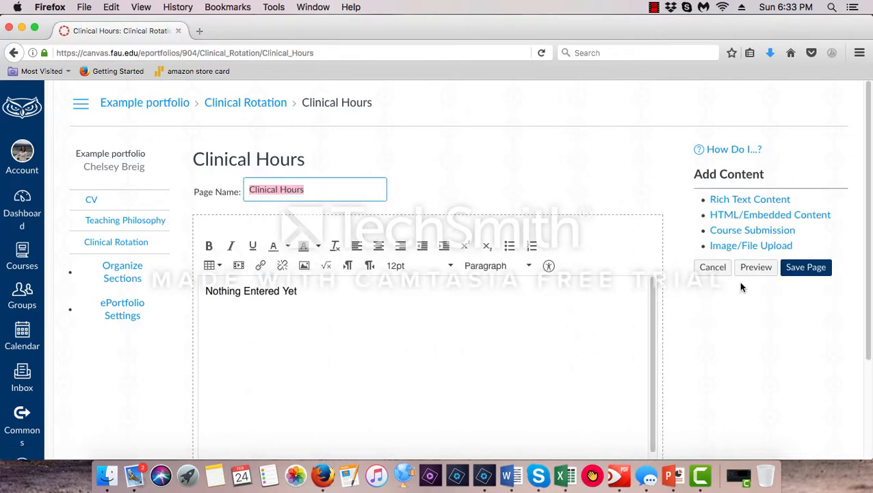
left_click(725, 246)
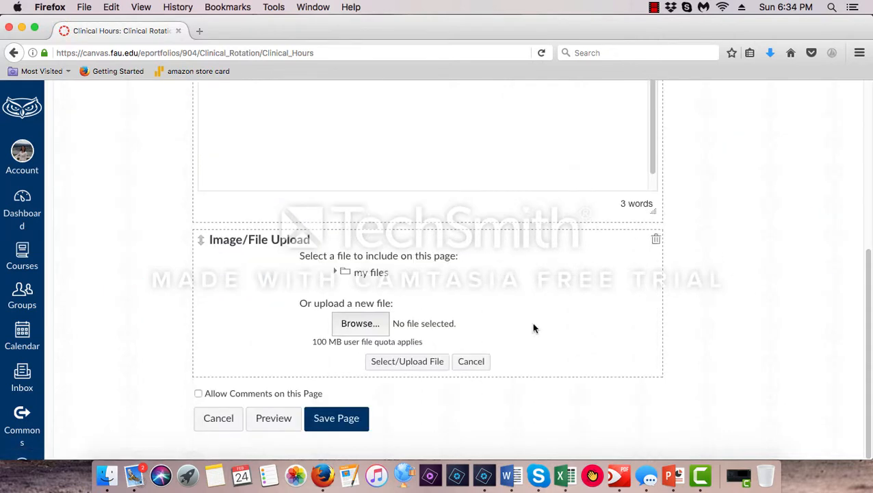
left_click(355, 324)
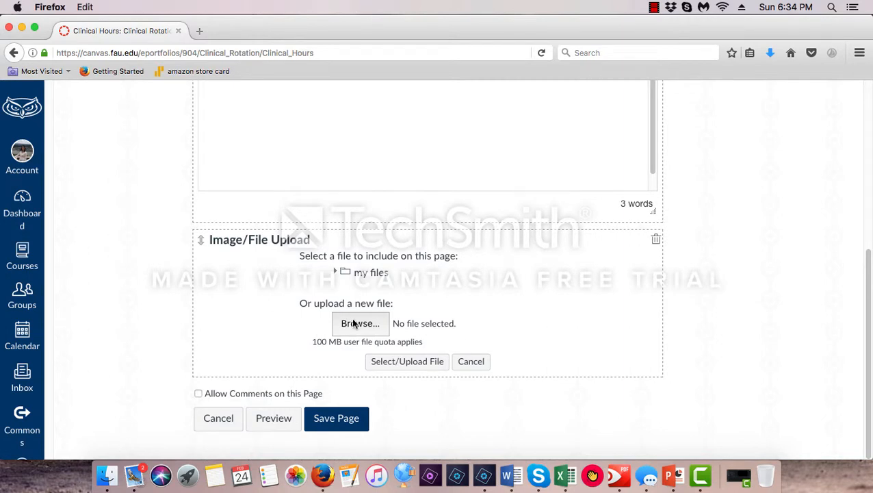
left_click(198, 65)
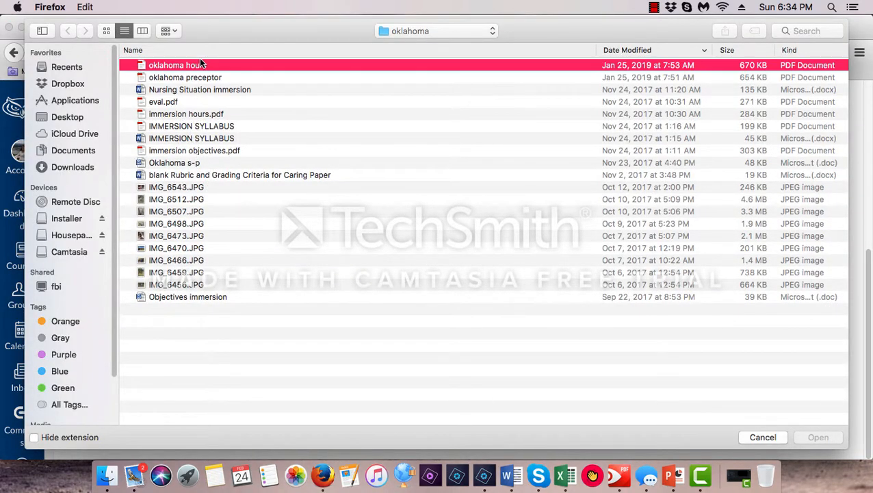
left_click(838, 438)
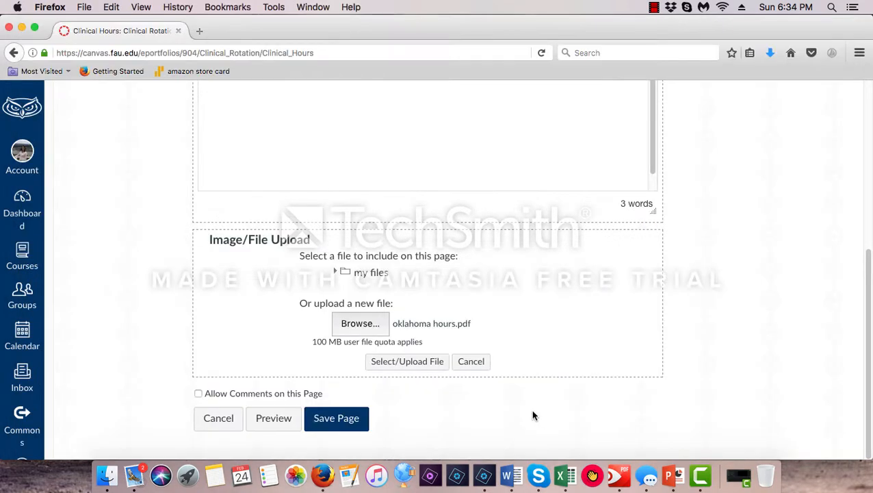
left_click(419, 367)
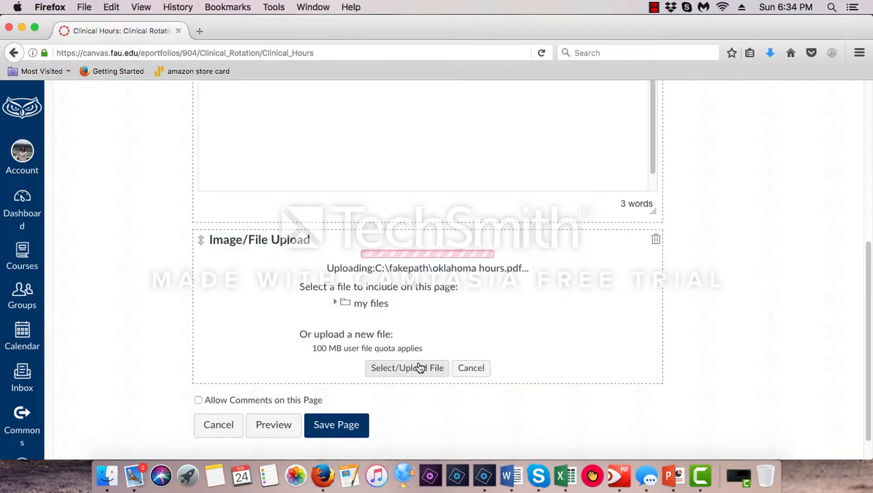
left_click(359, 423)
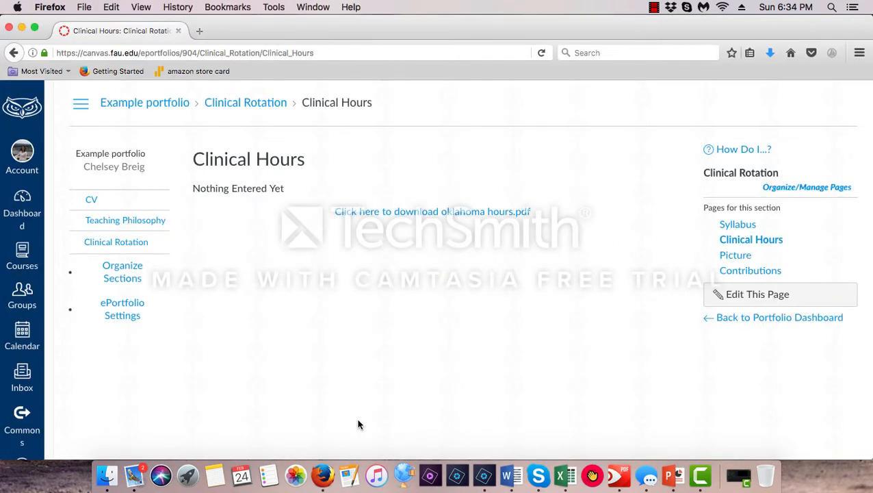
Add an image/file upload to the Clinical Rotation section's Picture page, upload IMG_6512.JPG from the oklahoma folder, and save the page
left_click(729, 256)
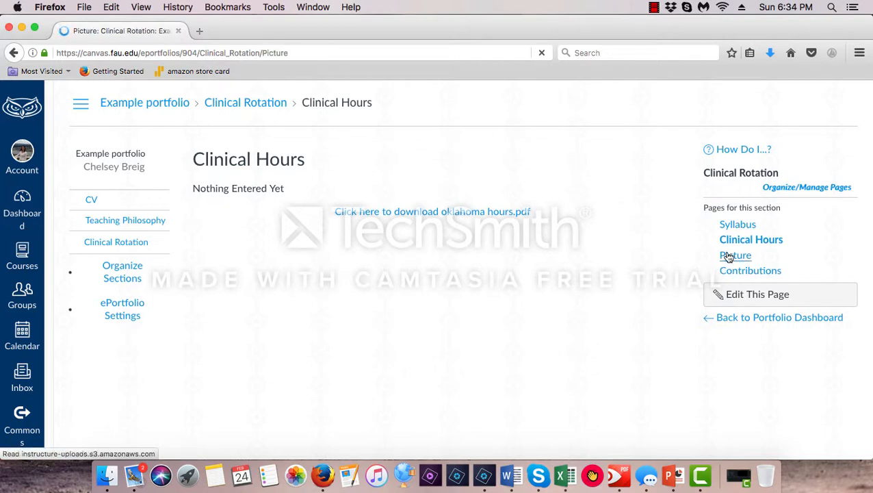
left_click(764, 303)
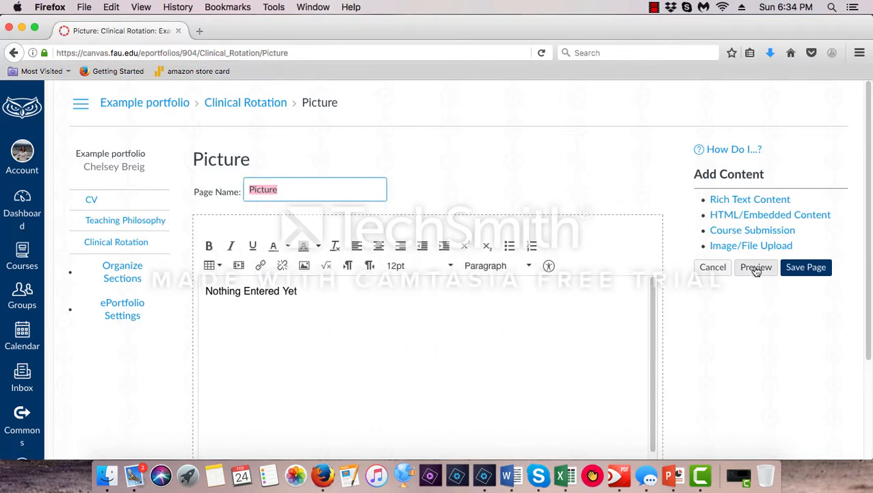
left_click(751, 245)
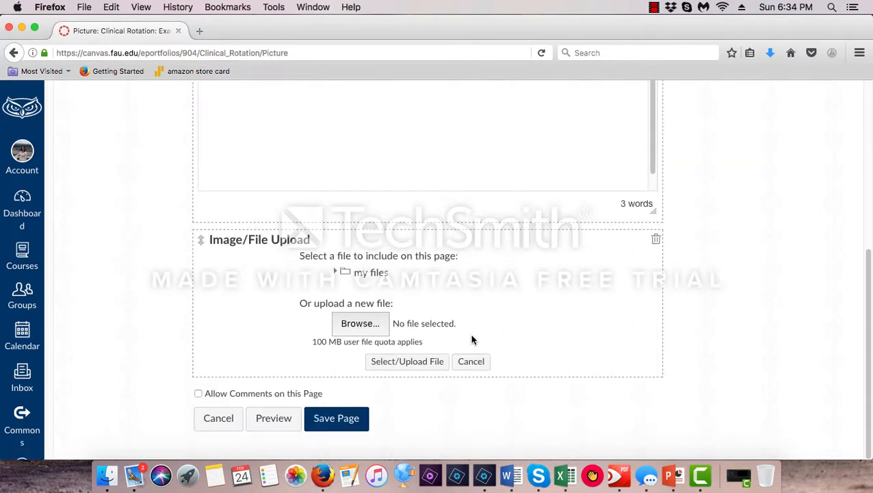
left_click(376, 326)
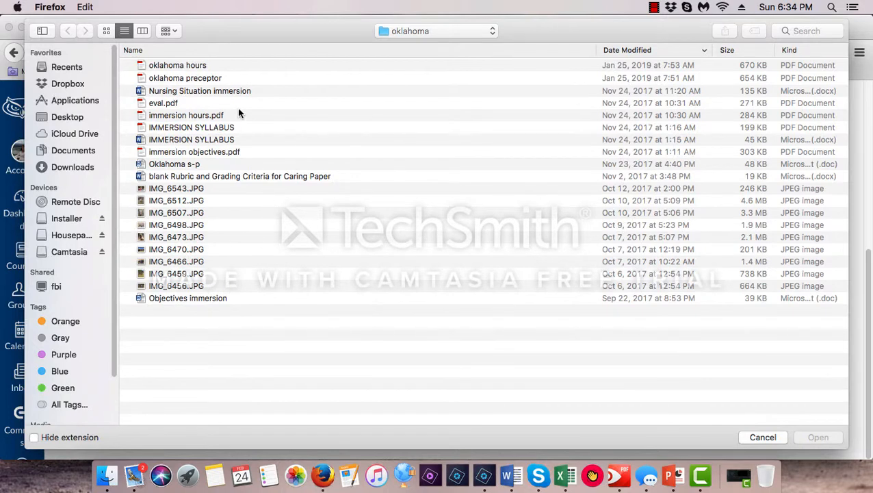
left_click(163, 202)
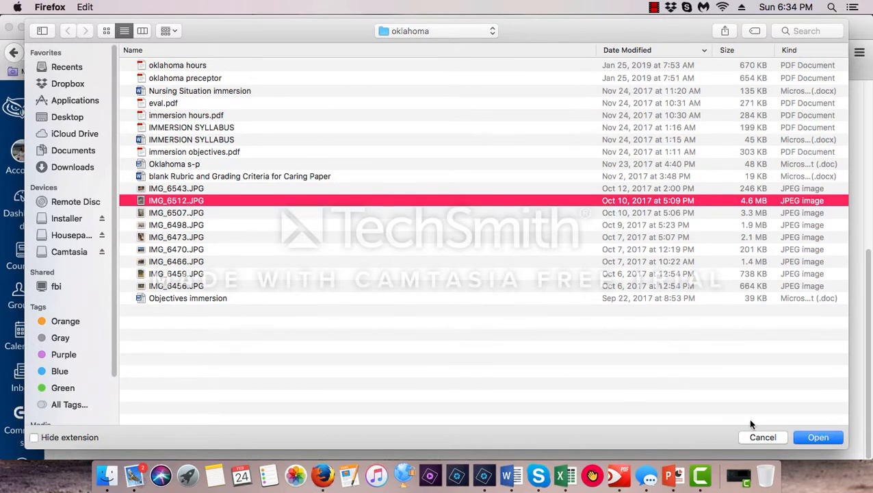
left_click(819, 438)
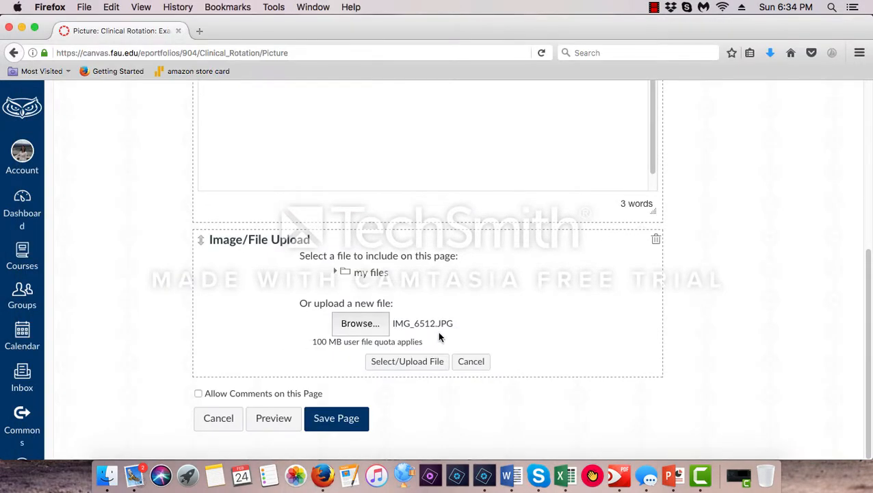
left_click(436, 362)
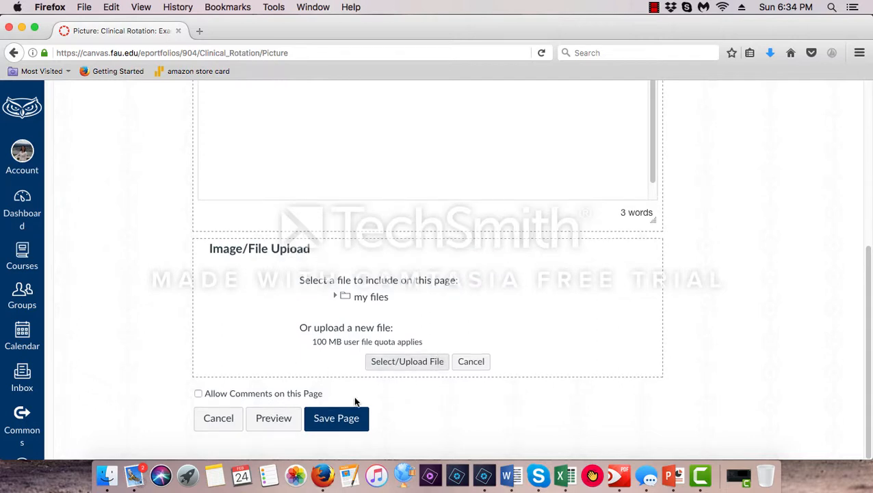
left_click(352, 422)
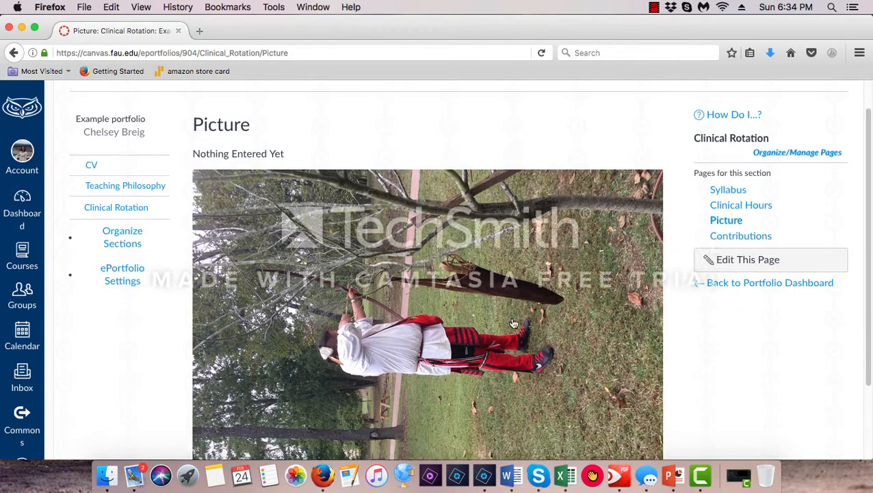
scroll(475, 121, "down", 4)
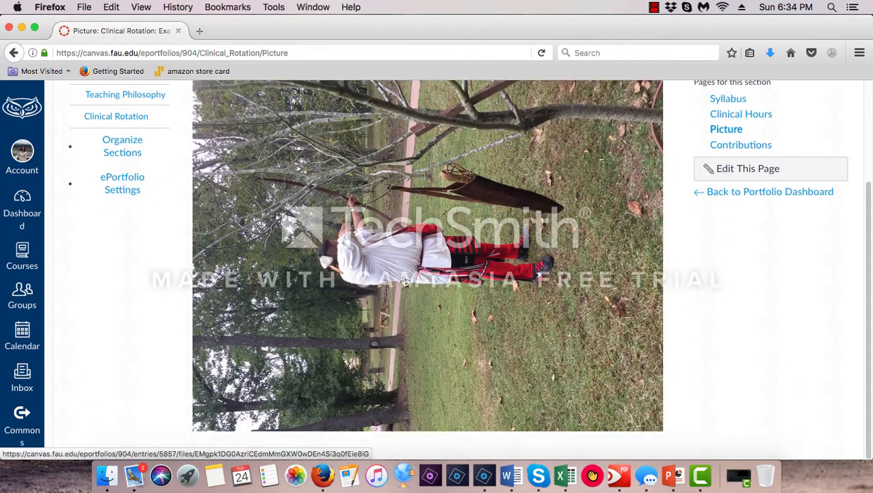
scroll(479, 301, "up", 3)
Open the Contributions page of the Clinical Rotation section for editing and add an image/file upload block
left_click(748, 232)
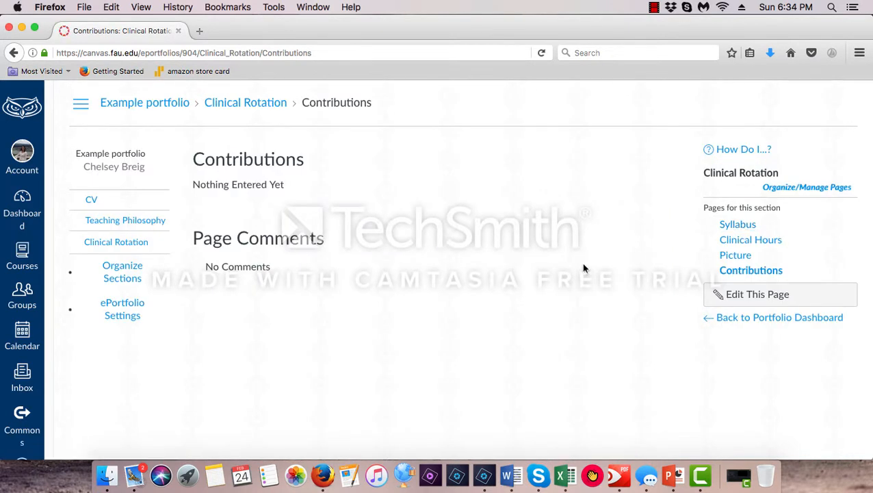
left_click(765, 295)
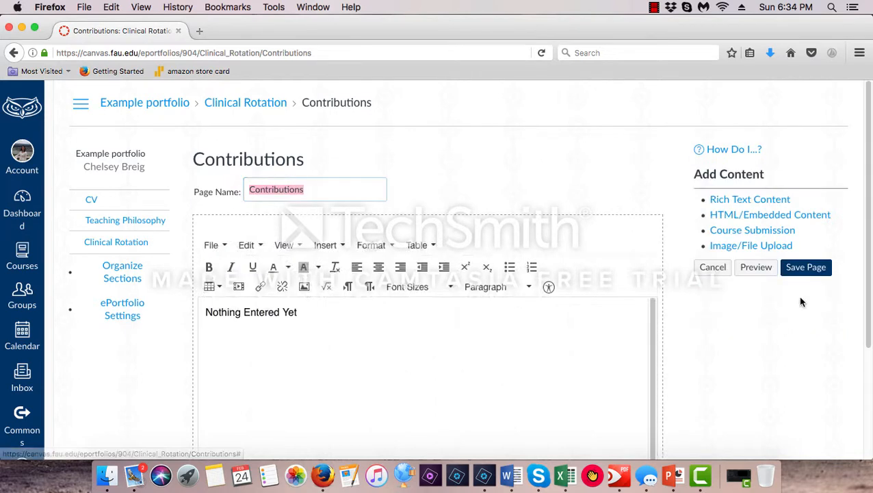
left_click(747, 247)
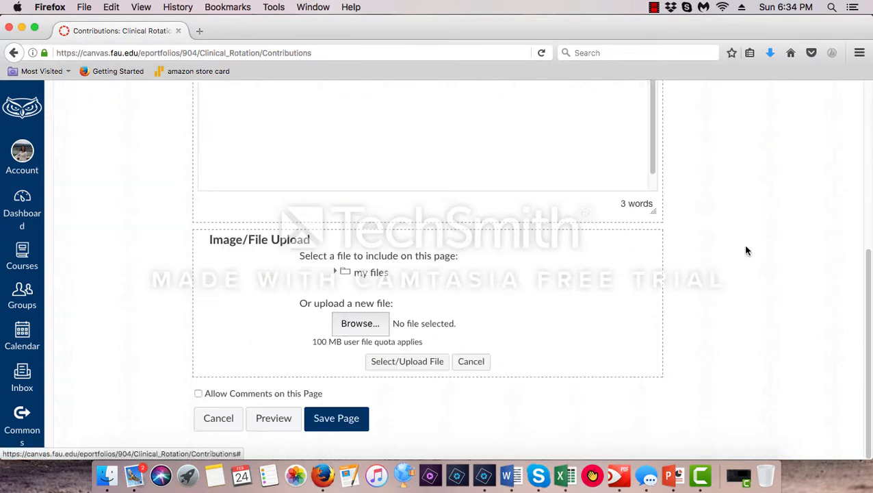
Upload tachyarrythmias.pdf from the complex folder under clinicals in FAU Masters to the Contributions page, and save the page
left_click(380, 326)
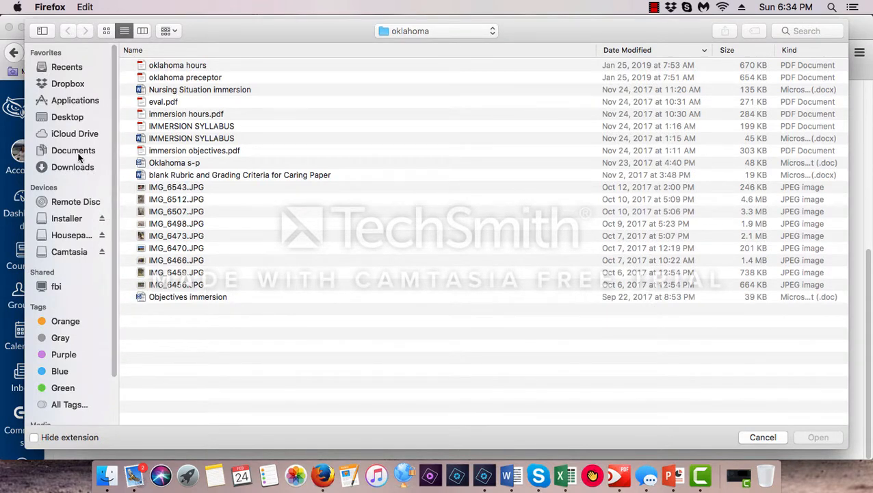
left_click(68, 117)
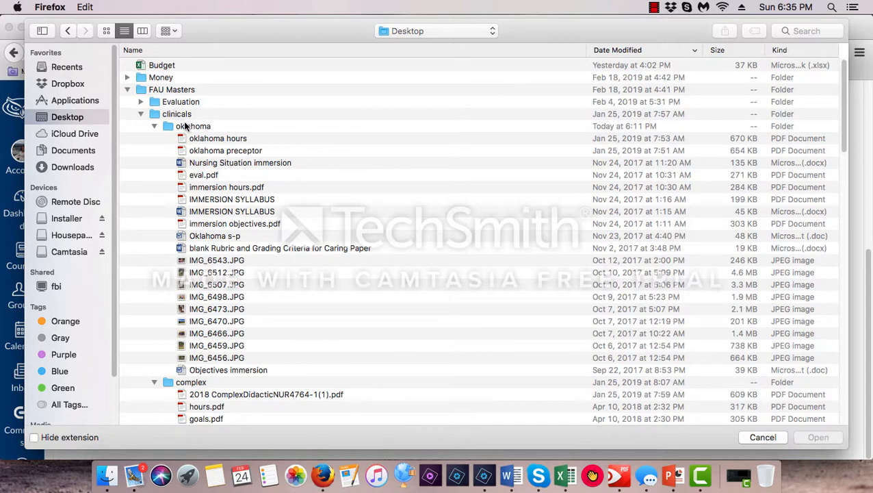
scroll(275, 340, "down", 3)
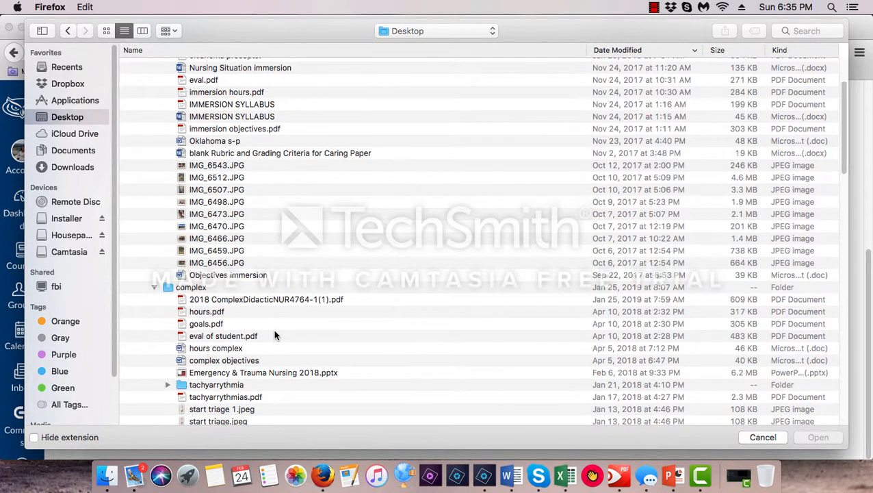
scroll(272, 327, "down", 3)
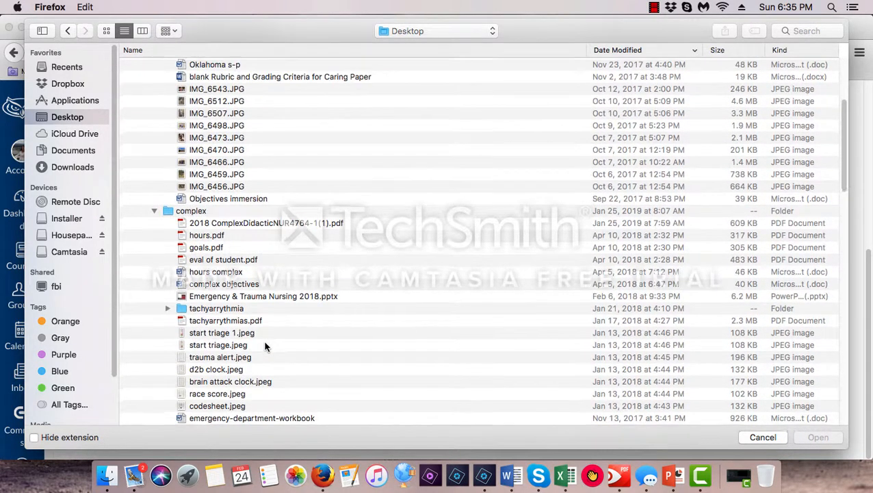
scroll(266, 346, "down", 1)
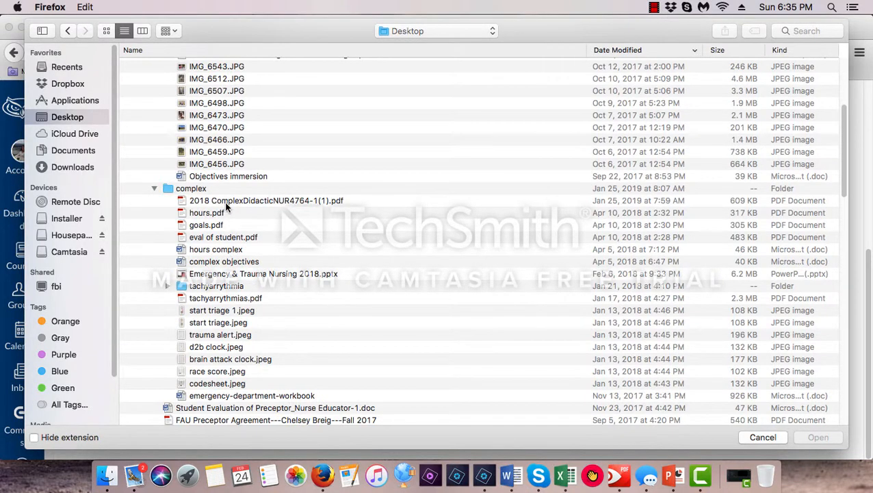
scroll(294, 273, "down", 5)
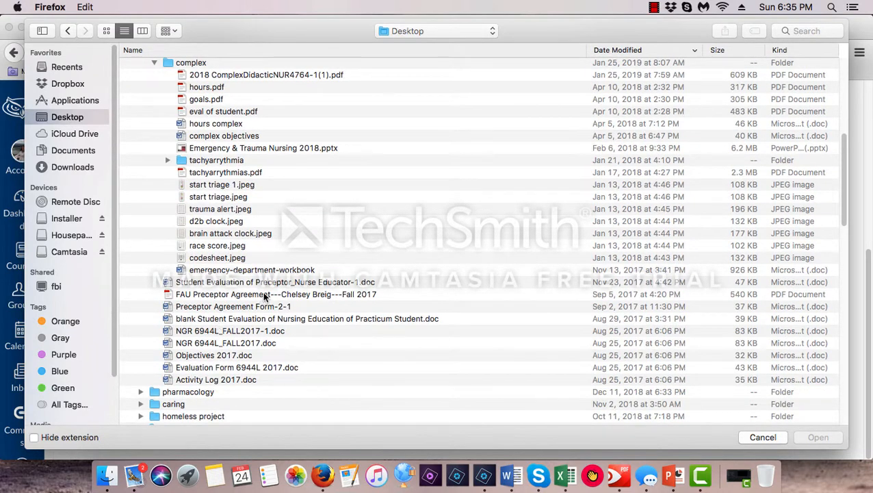
scroll(264, 296, "up", 1)
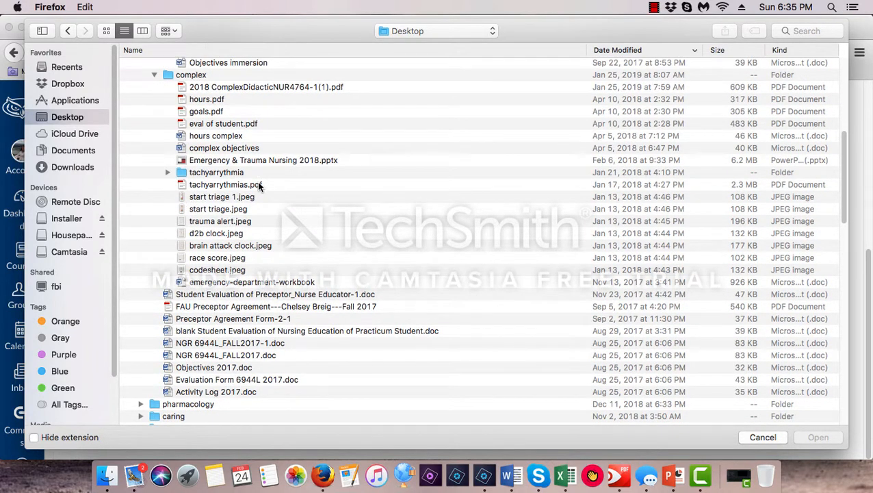
left_click(259, 185)
left_click(837, 438)
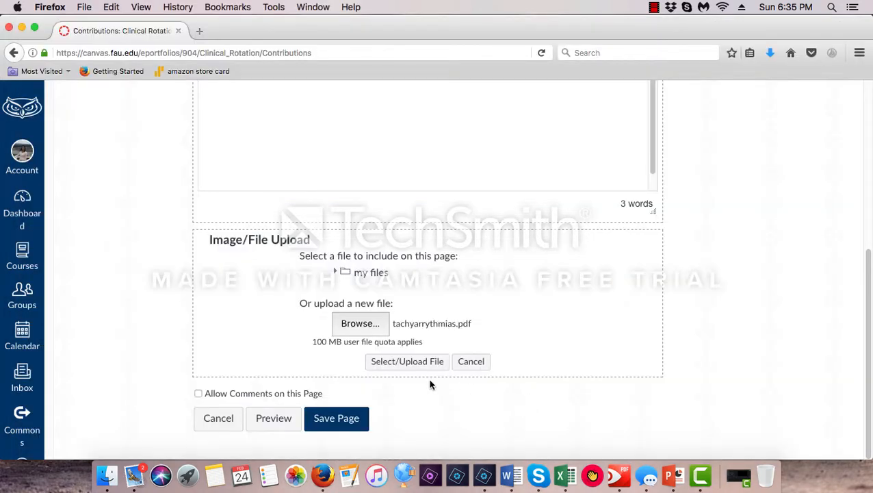
left_click(390, 361)
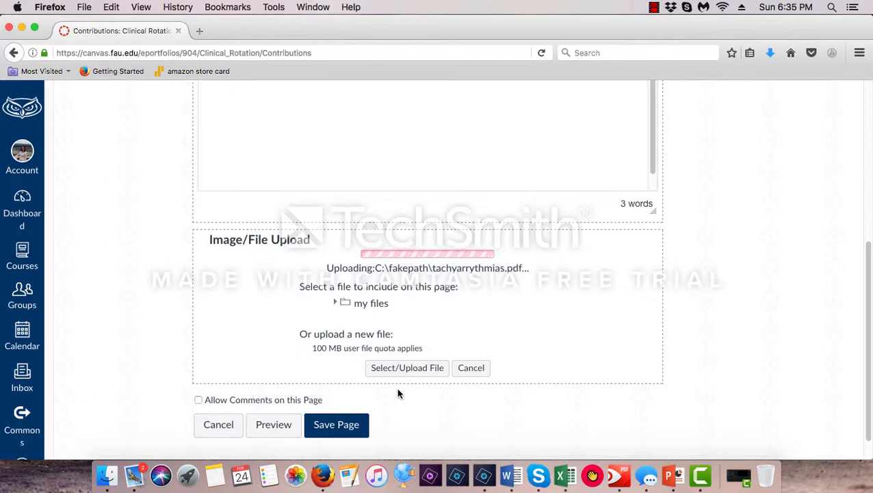
left_click(342, 419)
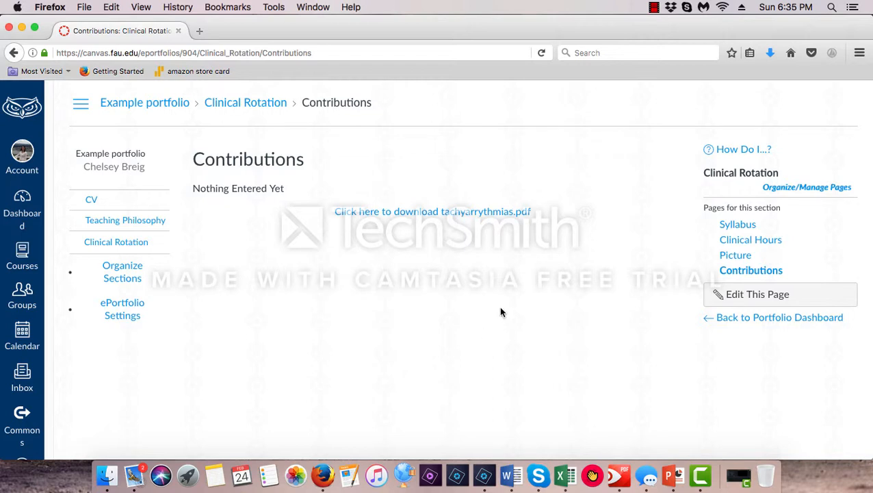
Open the Contributions page's tachyarrythmias.pdf download in PDF Expert, look through its slides, and close it to return to Firefox
left_click(478, 213)
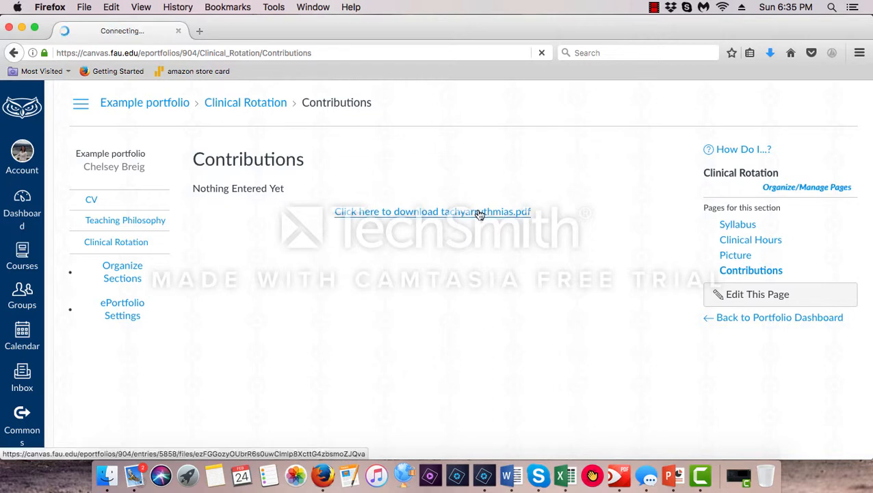
left_click(335, 246)
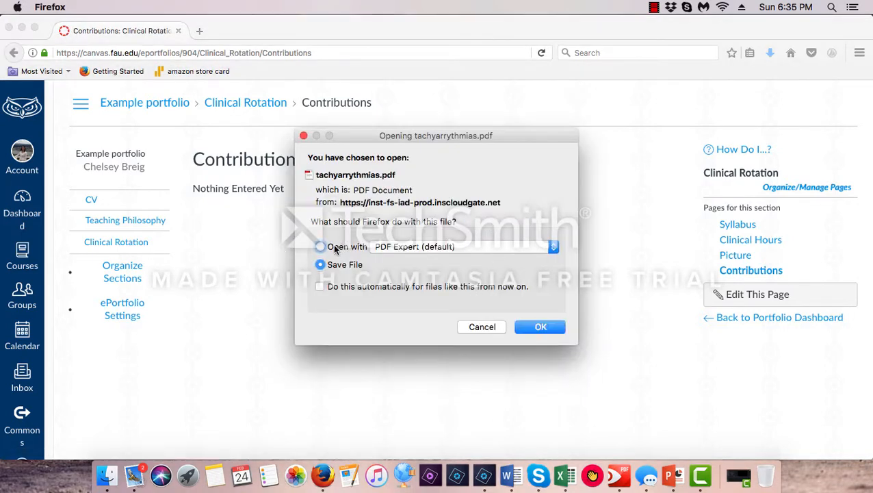
left_click(519, 326)
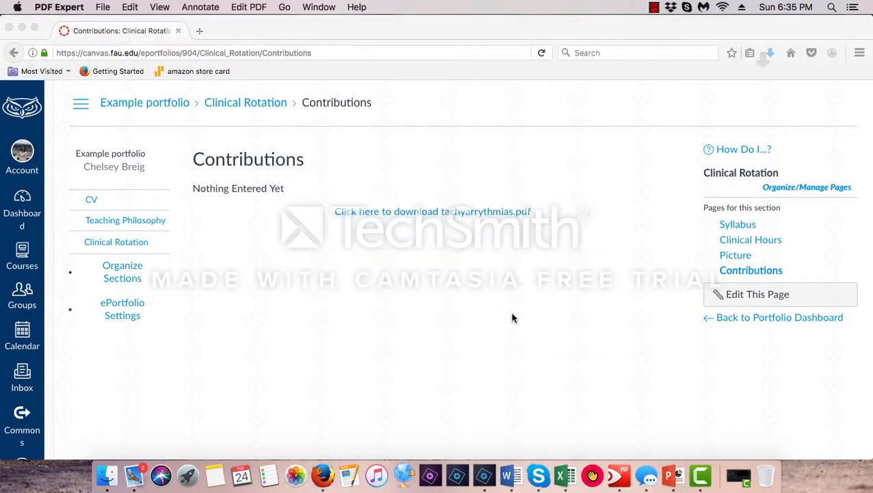
scroll(532, 253, "down", 10)
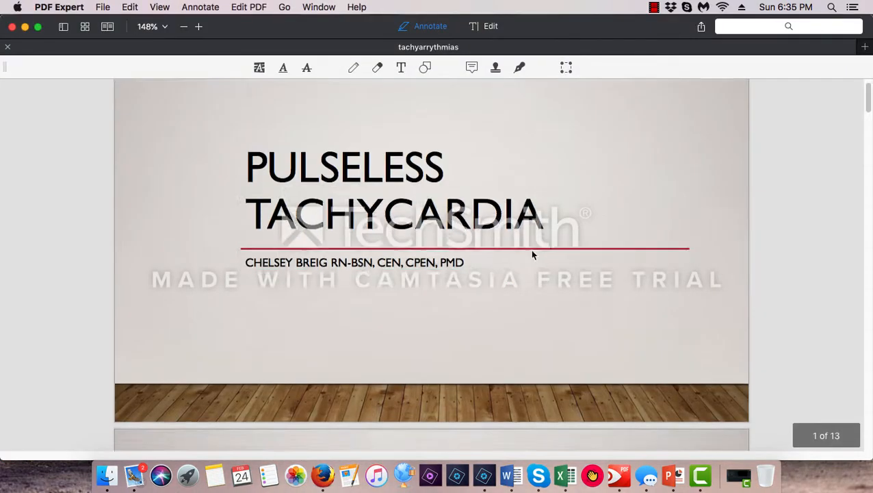
scroll(533, 257, "down", 15)
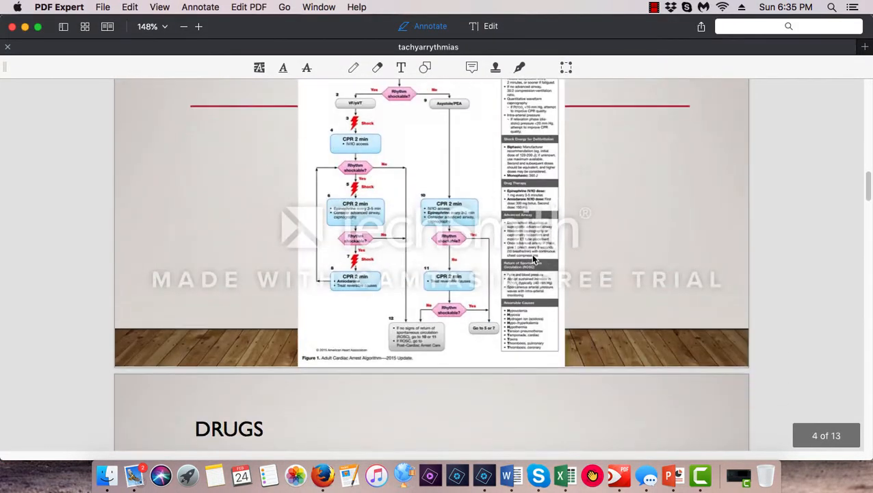
scroll(533, 260, "down", 10)
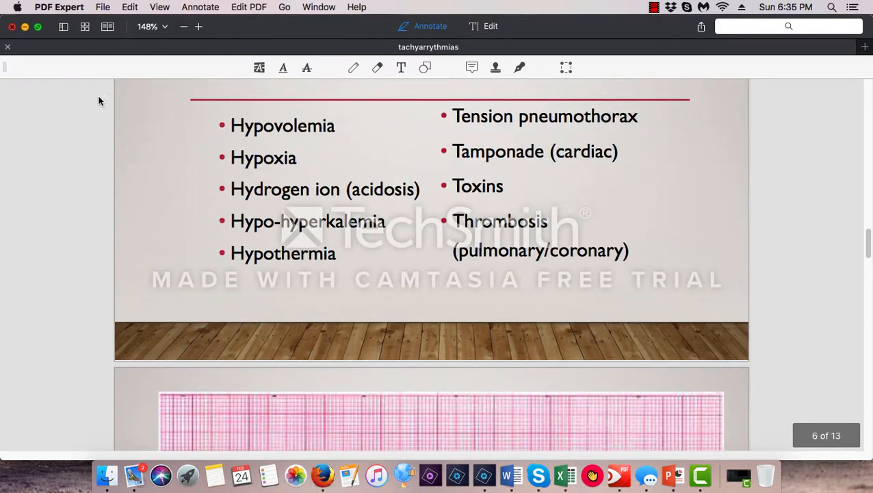
key("super+w")
left_click(508, 344)
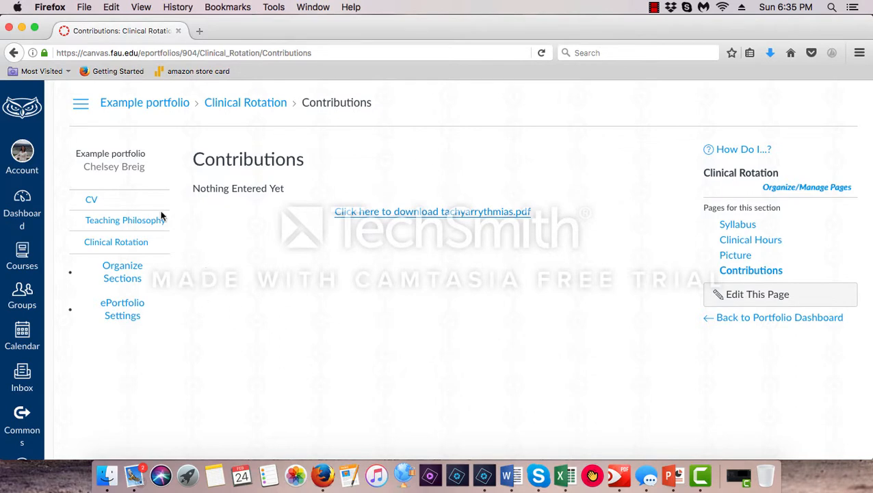
Open the portfolio's CV section and review its education and experience content
left_click(103, 209)
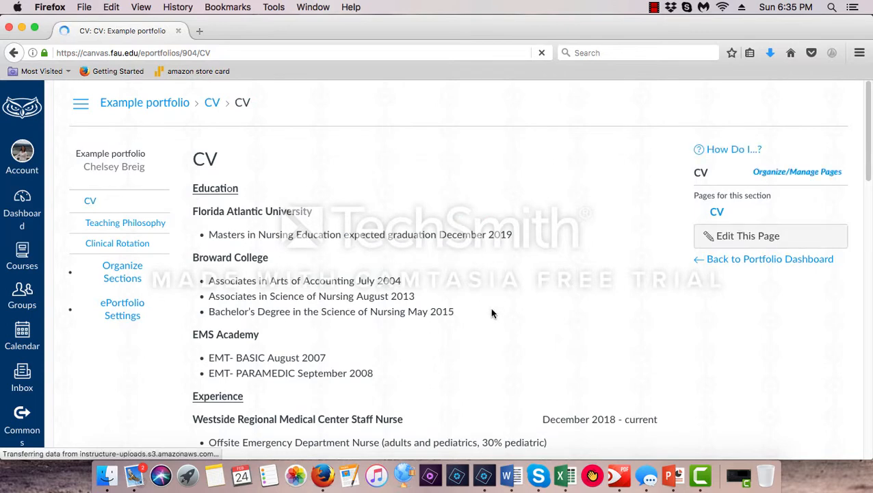
scroll(548, 296, "down", 3)
scroll(197, 190, "up", 1)
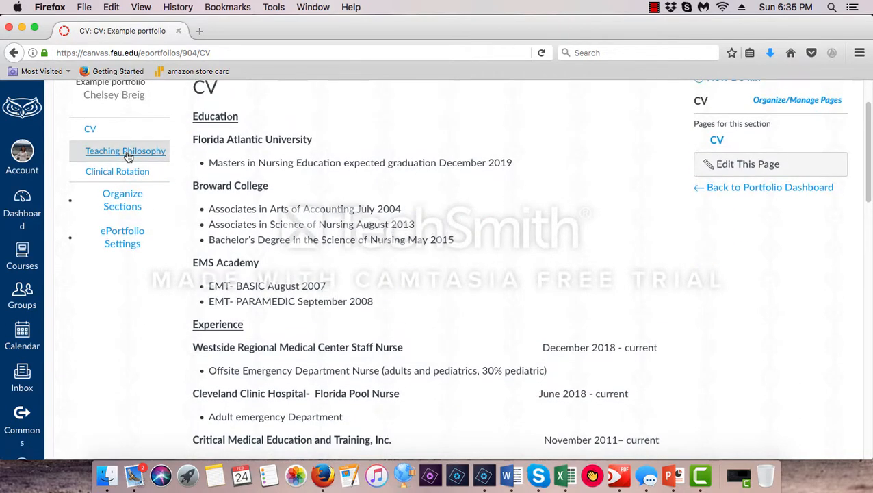
Open the Teaching Philosophy section's page for editing and add a rich text content block
left_click(127, 156)
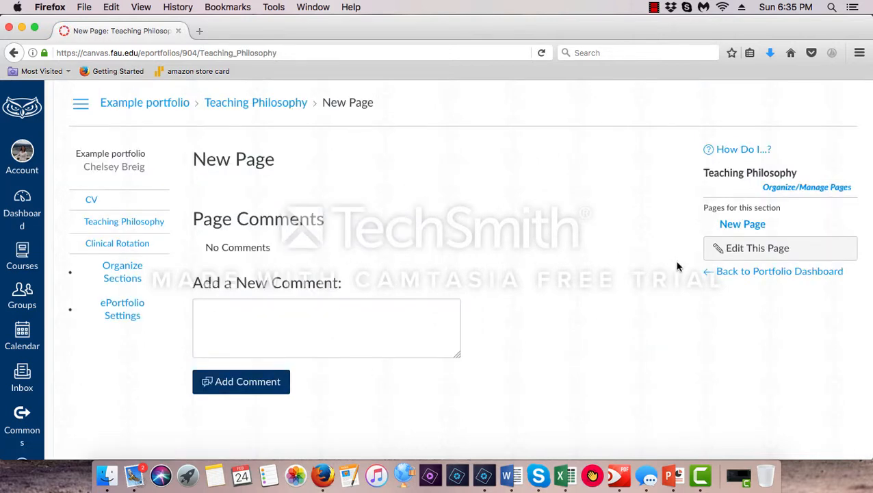
left_click(756, 250)
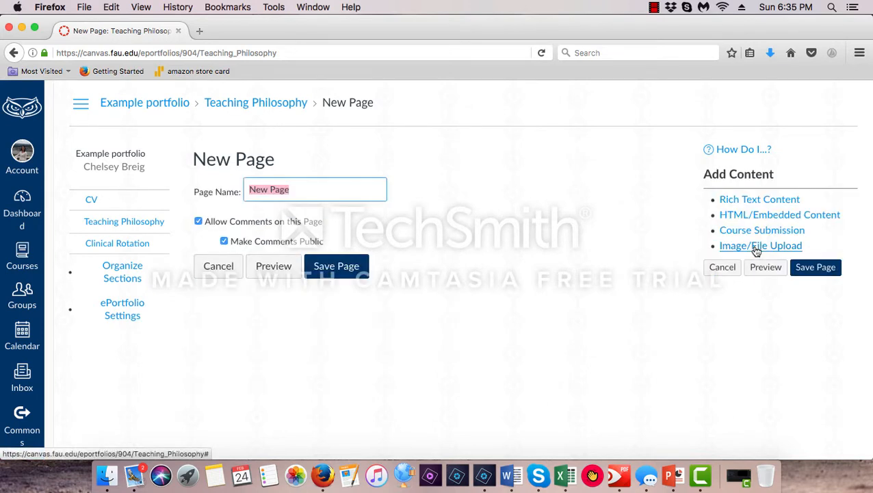
left_click(758, 202)
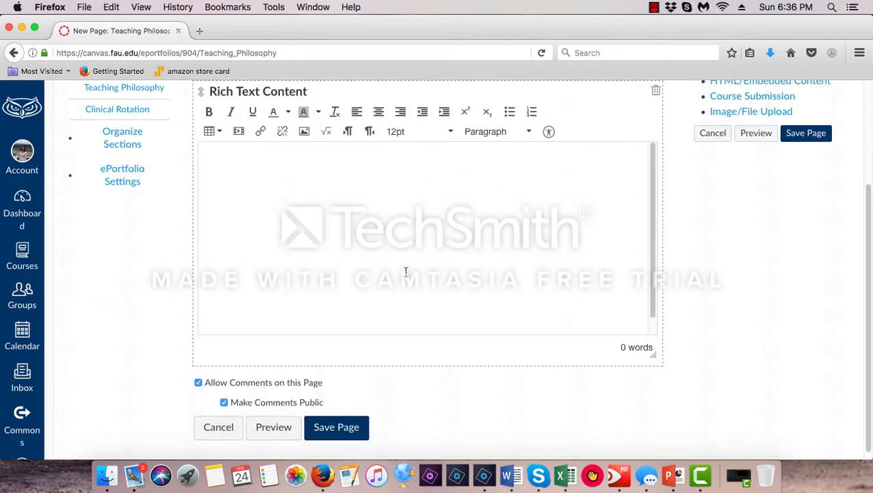
scroll(510, 338, "up", 3)
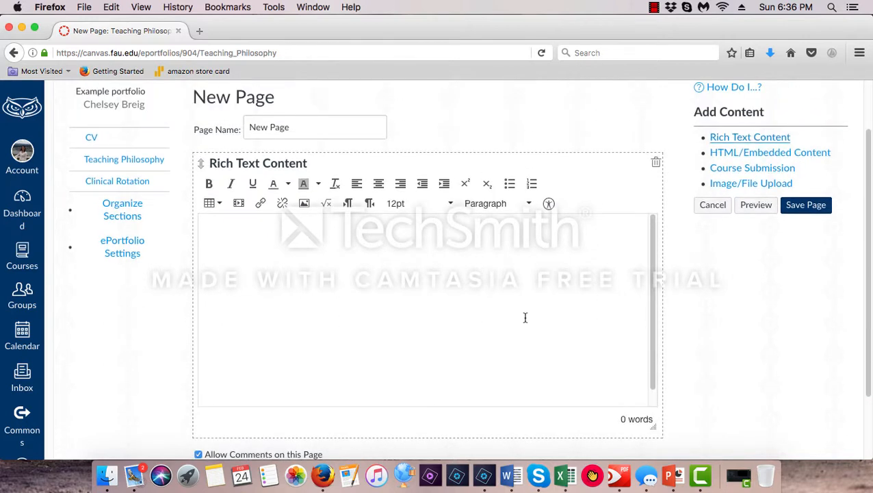
Add an HTML/Embedded Content block to the page, and copy the URL of "Recess with Liza Koshy and Kevin Hart" from youtube.com in a new tab
left_click(763, 152)
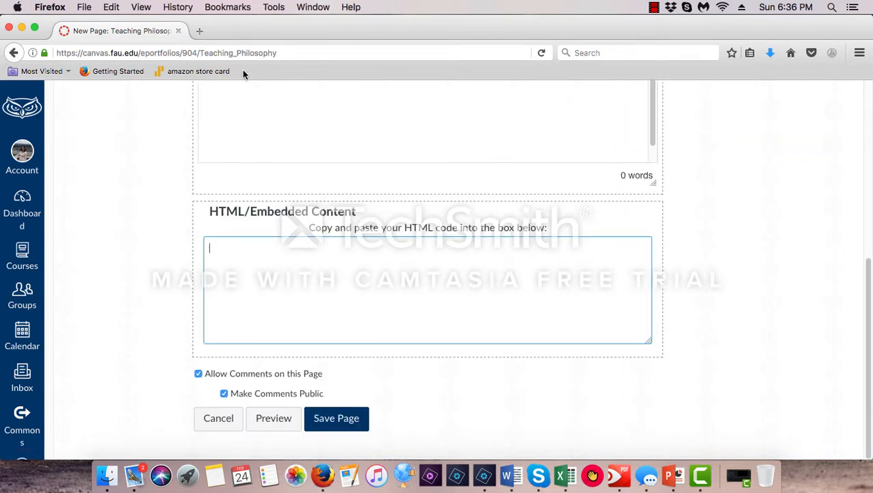
left_click(199, 31)
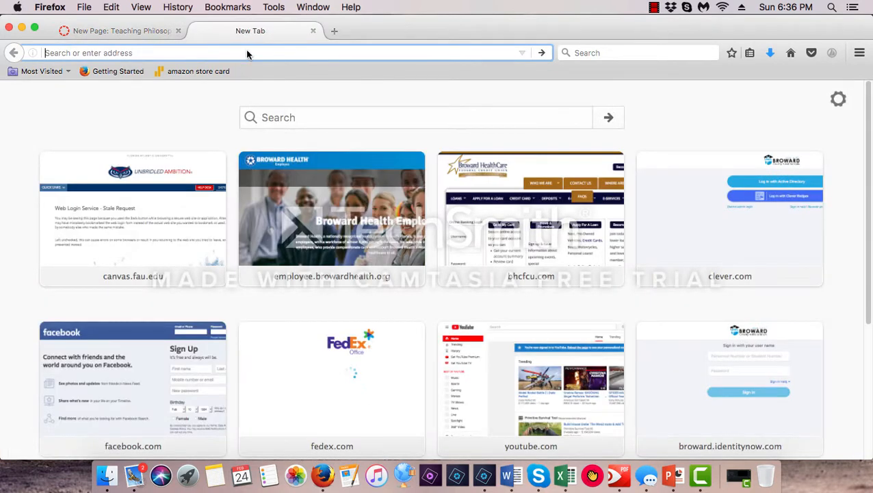
type("youtube.com/")
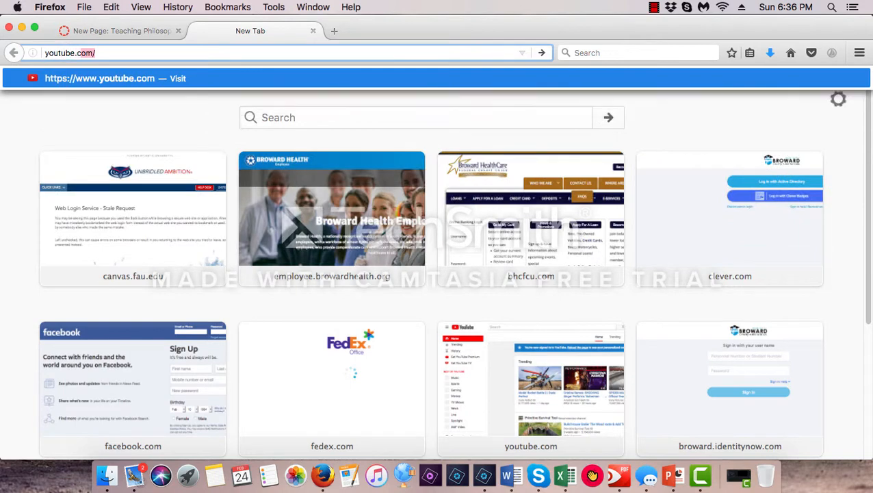
key("Return")
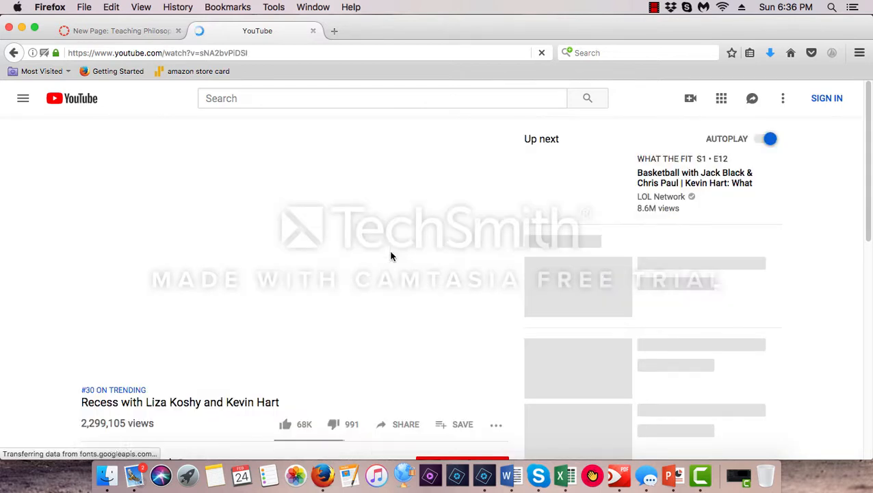
left_click(256, 55)
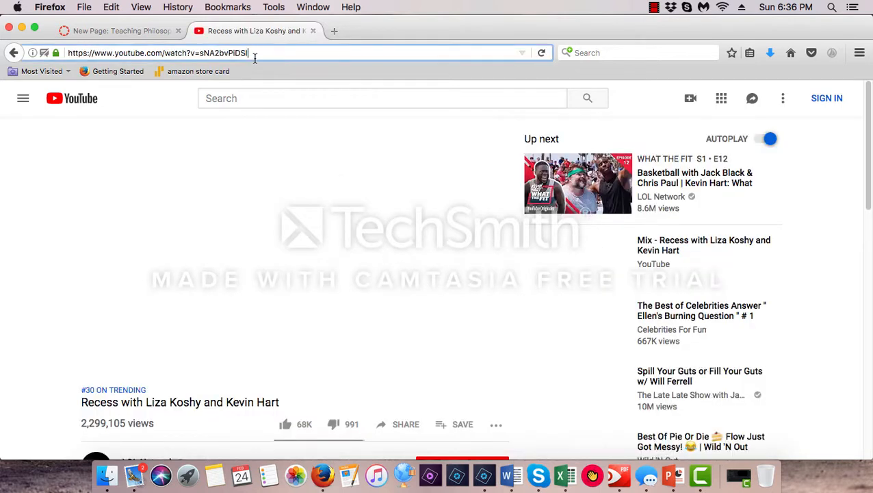
triple_click(253, 55)
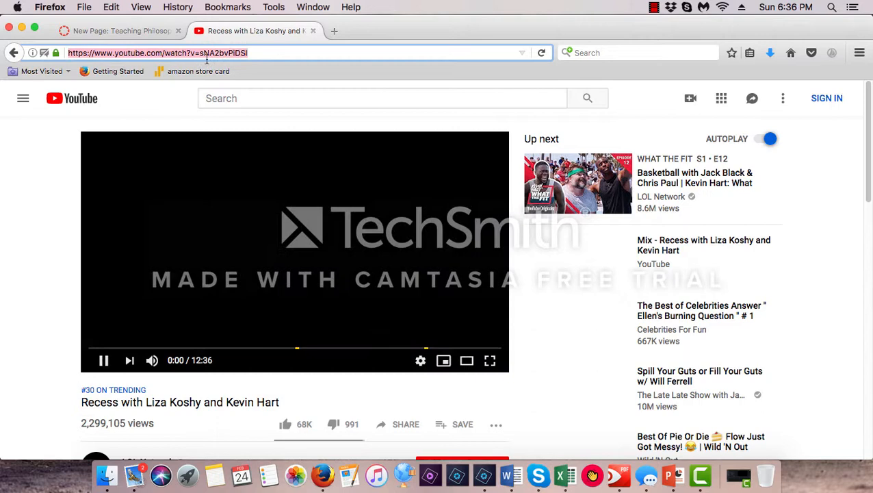
right_click(134, 57)
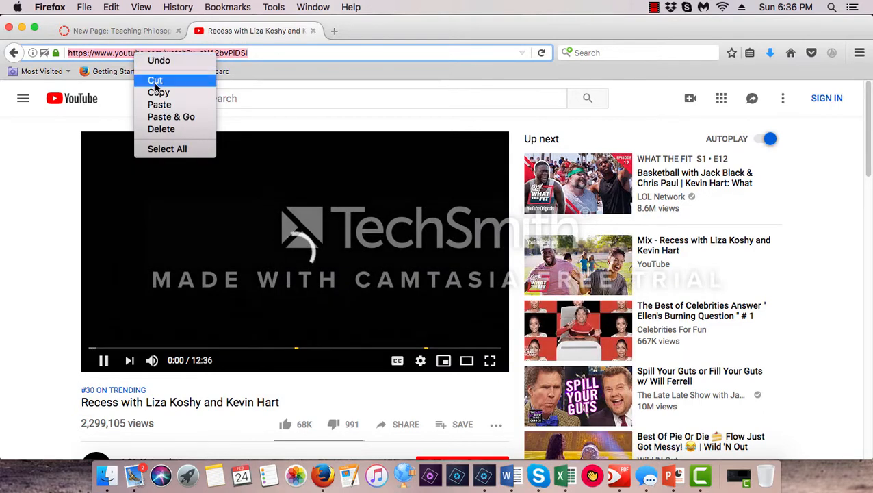
left_click(159, 92)
Paste the video URL into the Teaching Philosophy page's HTML/Embedded Content block and save the page, closing the YouTube tab
left_click(147, 33)
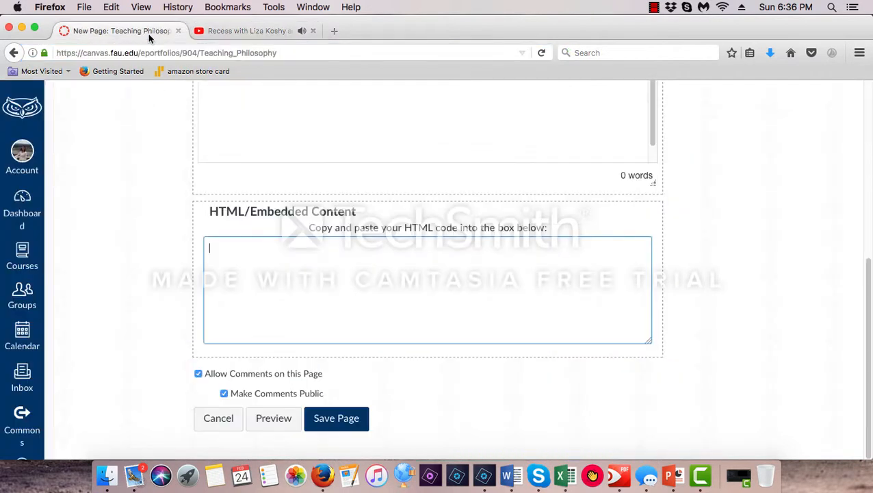
right_click(272, 257)
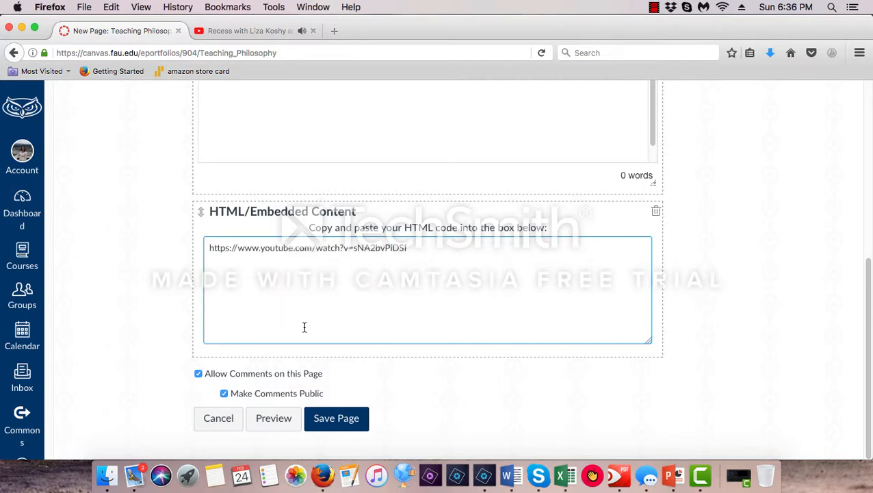
left_click(345, 418)
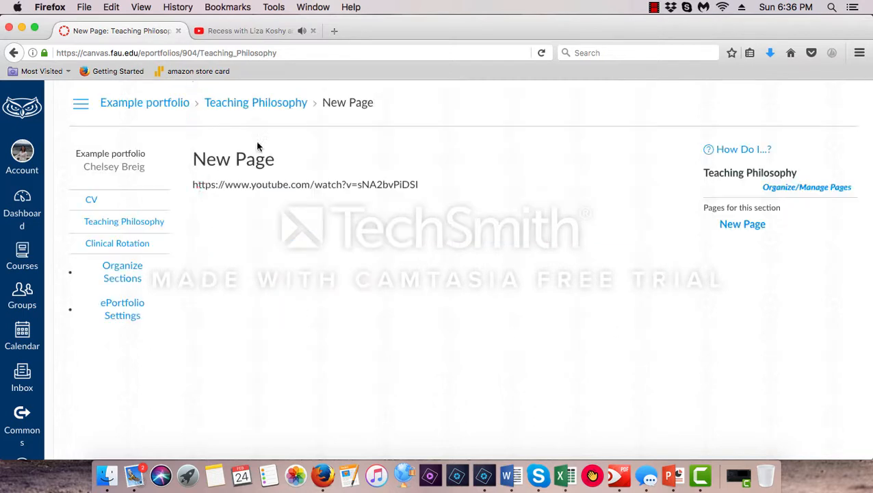
left_click(313, 31)
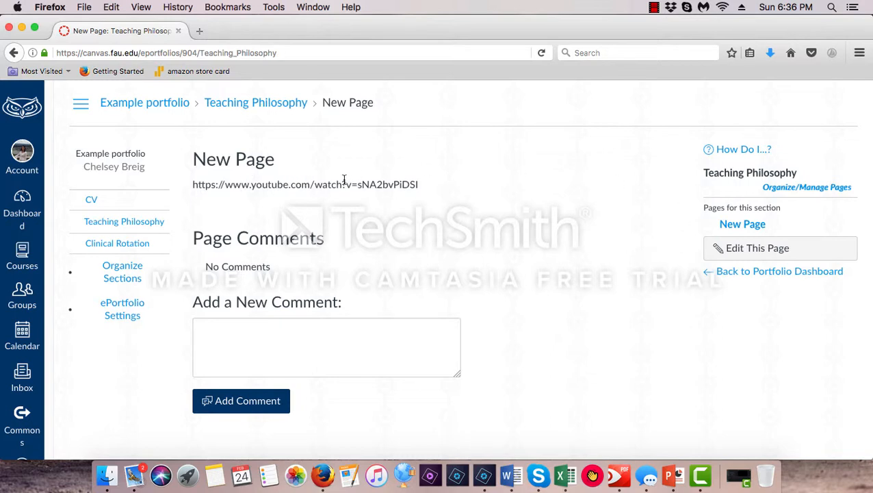
Review the Clinical Rotation section's Syllabus, Clinical Hours, Picture and Contributions pages
left_click(132, 248)
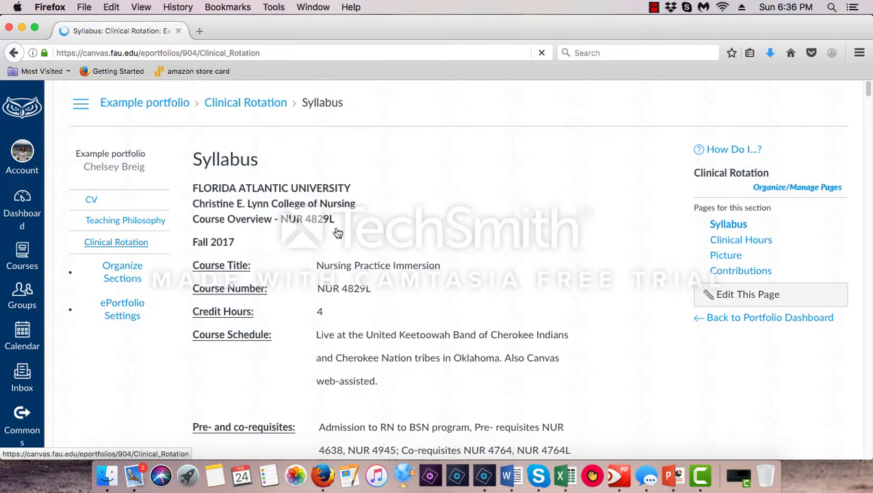
left_click(744, 225)
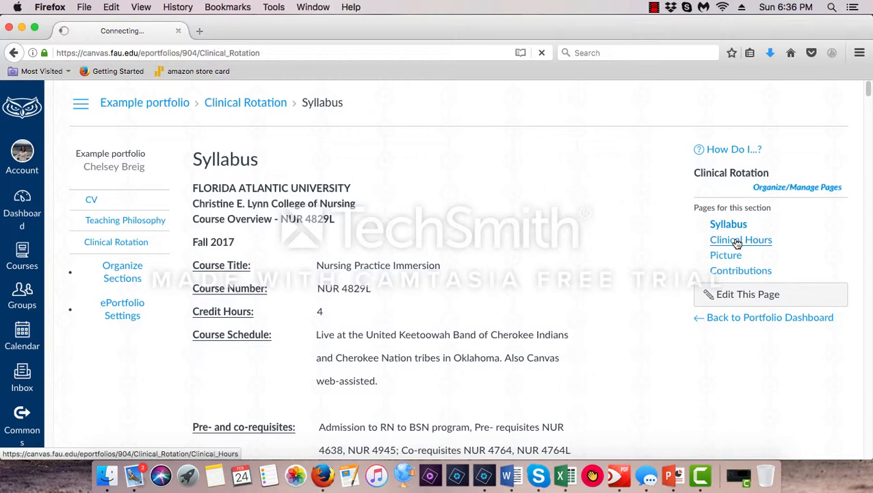
left_click(738, 241)
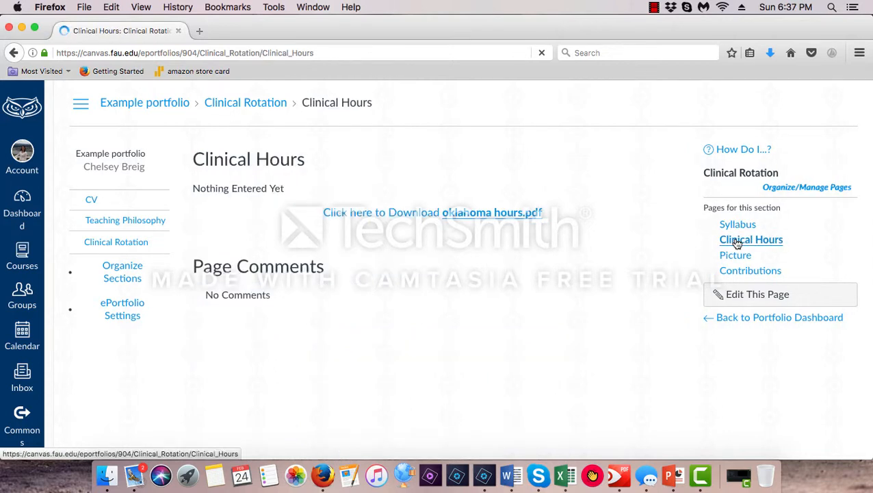
left_click(734, 257)
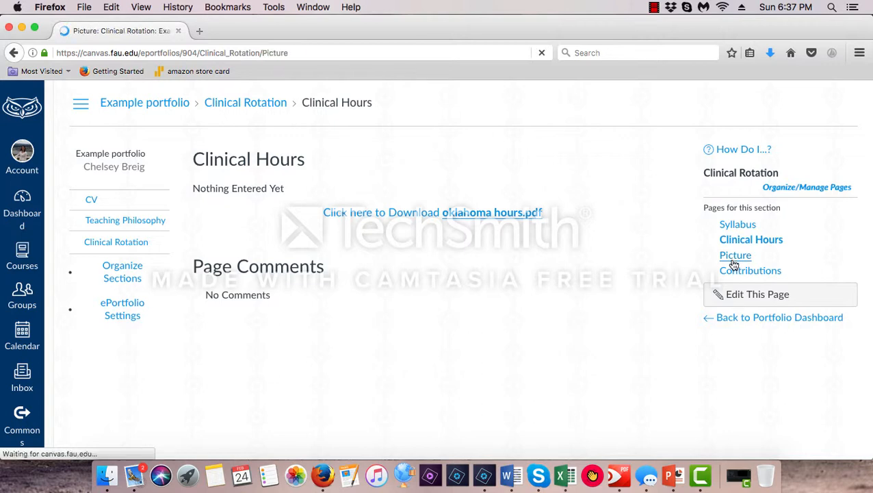
left_click(734, 260)
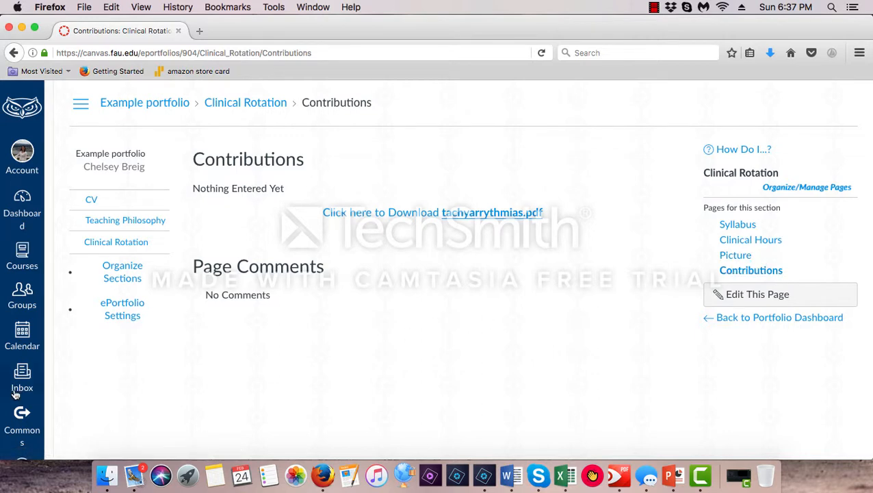
Return to the Canvas dashboard, reopen Example portfolio from the account's ePortfolios list, and look over its welcome page
left_click(13, 224)
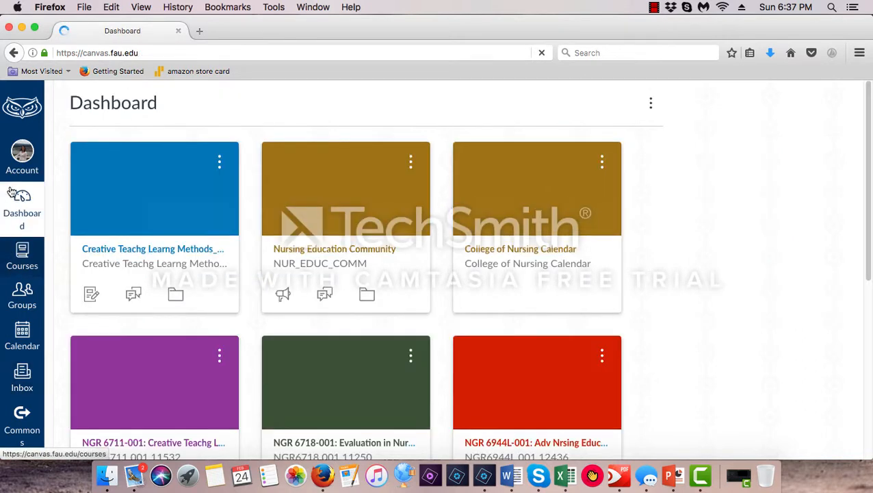
left_click(22, 171)
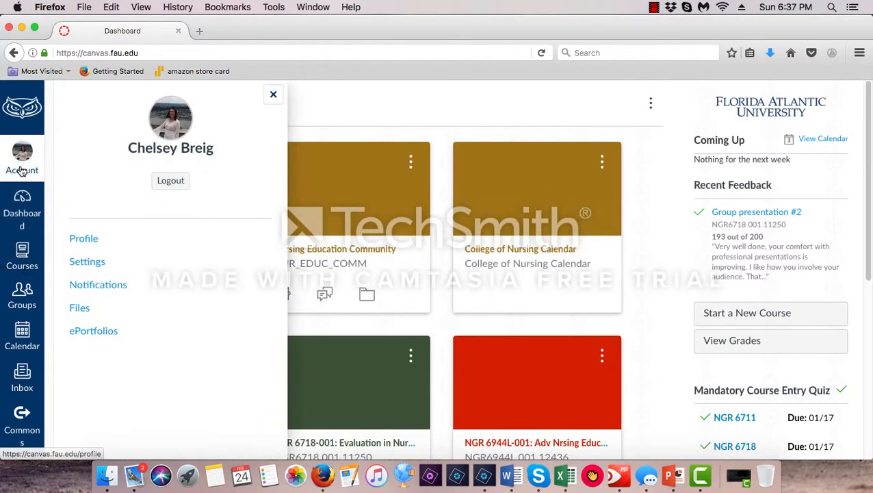
left_click(113, 331)
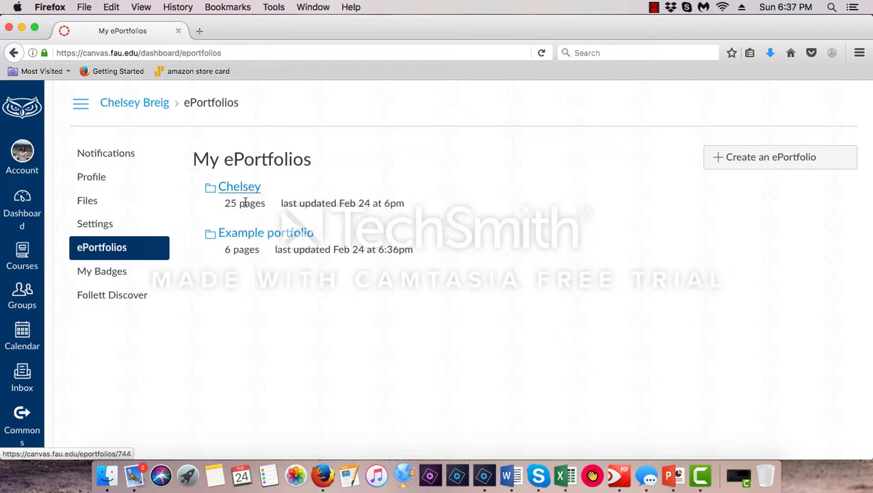
left_click(255, 236)
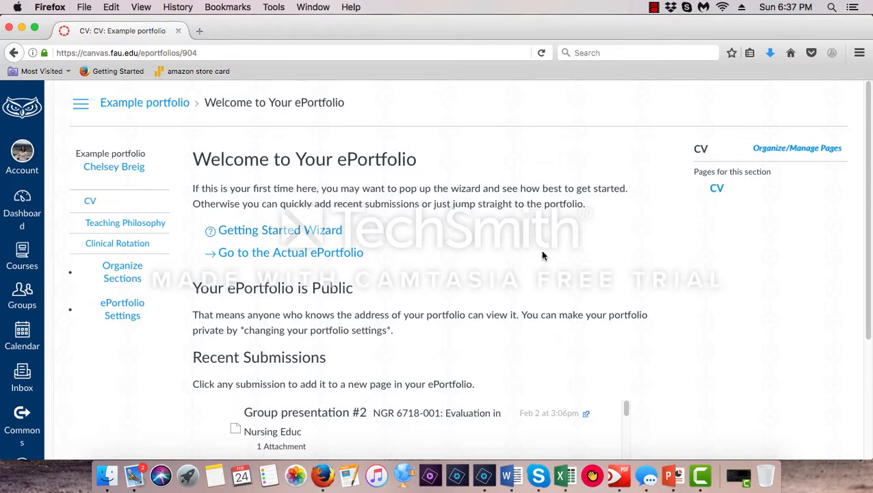
scroll(541, 251, "down", 5)
scroll(550, 280, "up", 5)
left_click(655, 7)
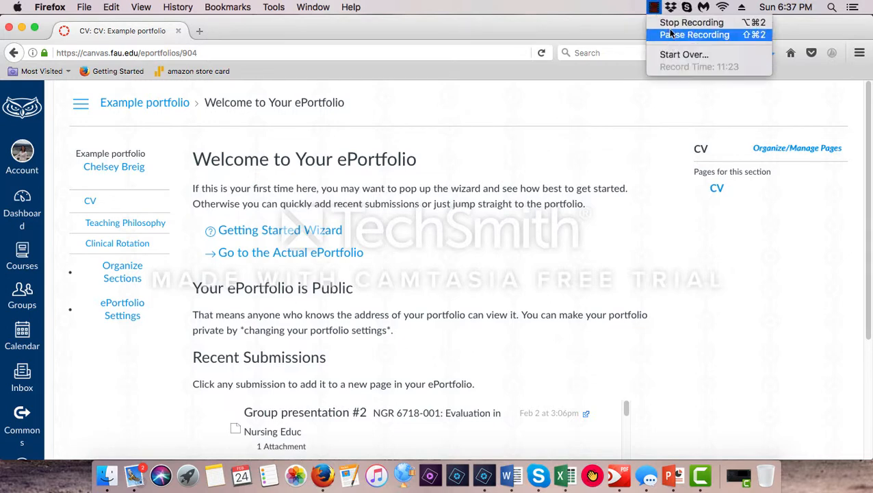